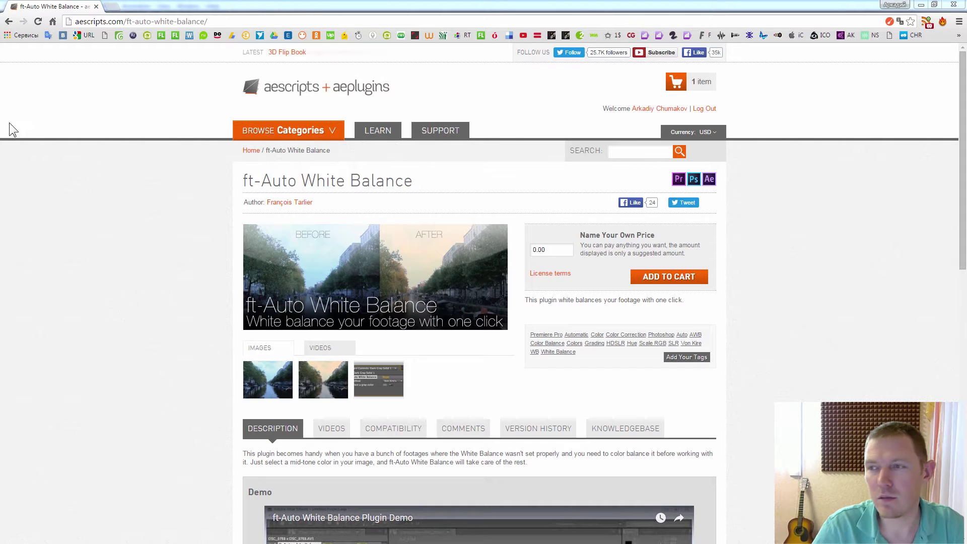
Load the aescripts.com/lightman/ product page
left_click(229, 23)
type("http://aescripts.com/lightman/")
key("Return")
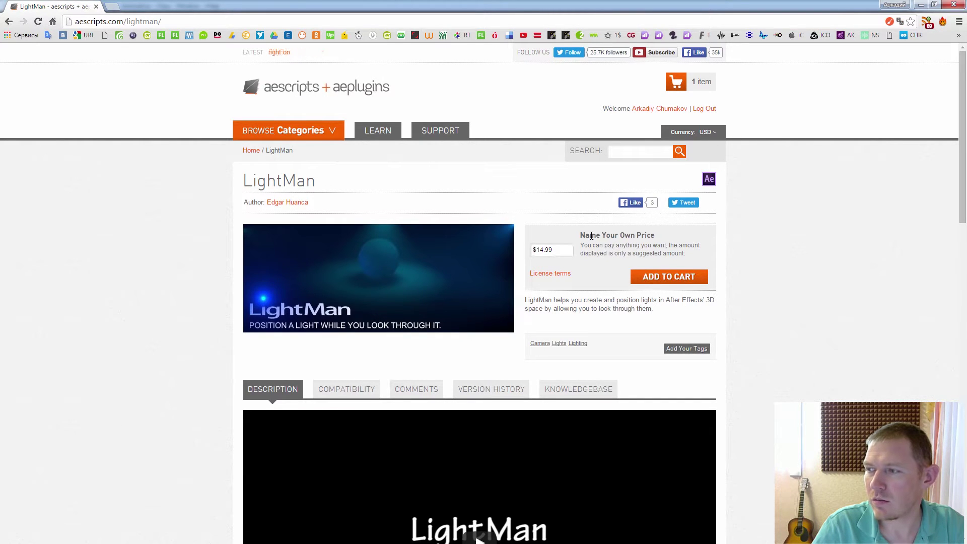
Enter 50 as LightMan's own price, add it to the cart, and view the cart
triple_click(639, 235)
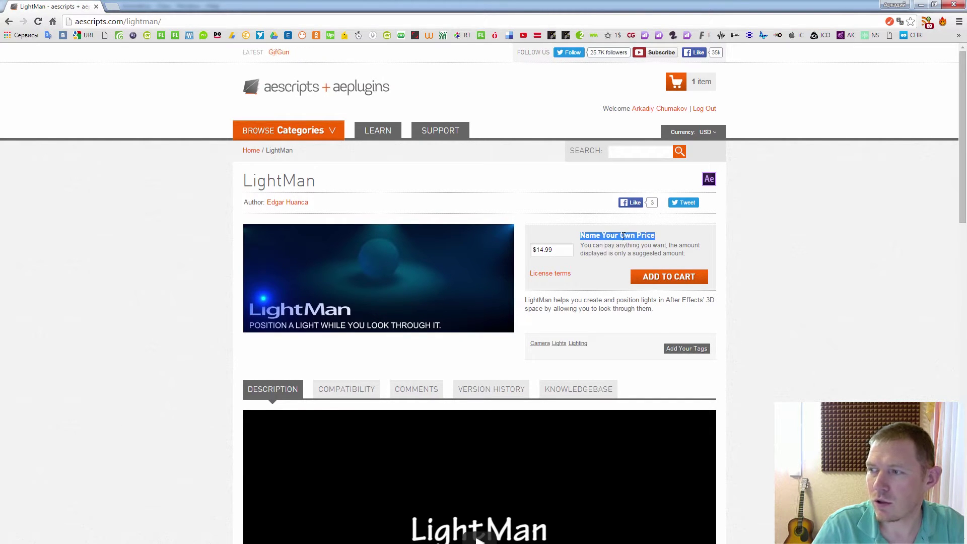
left_click(569, 250)
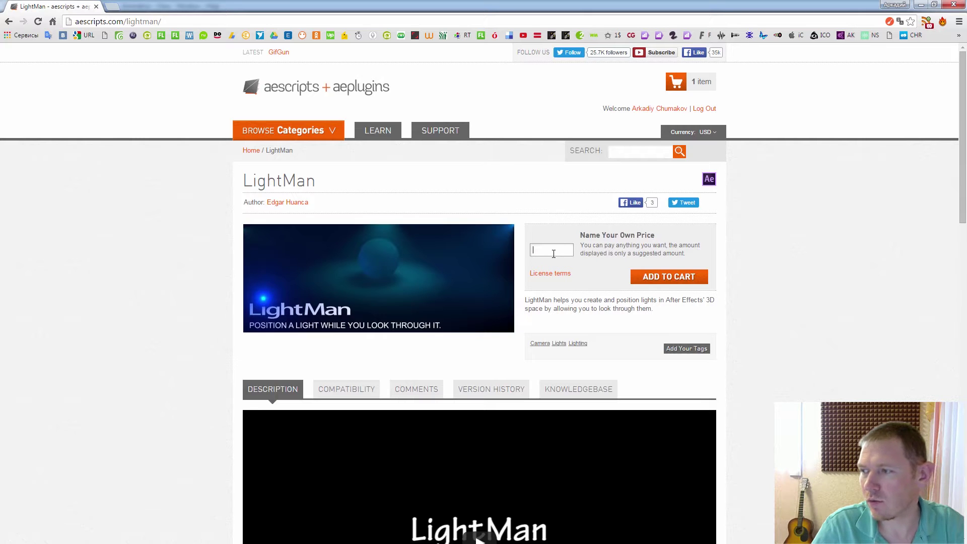
type("50")
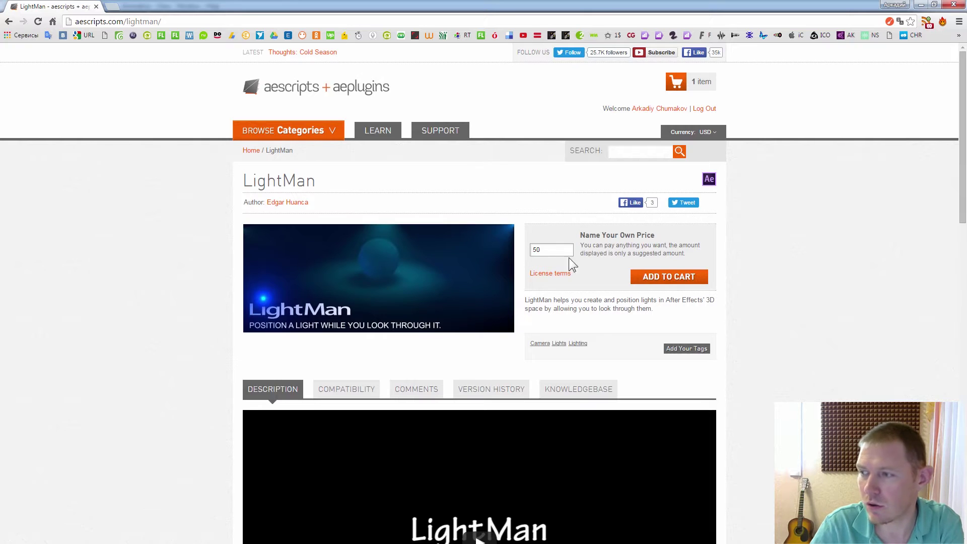
key("Return")
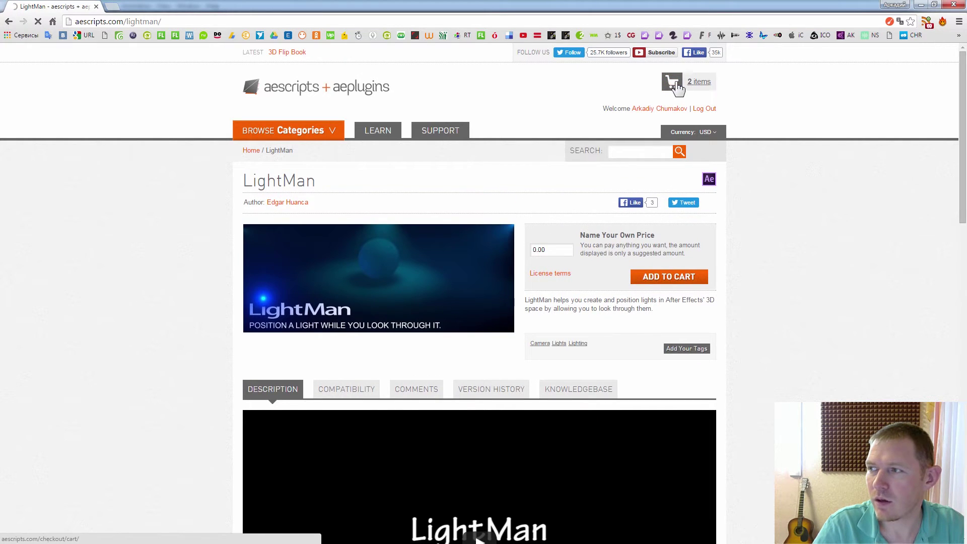
left_click(678, 86)
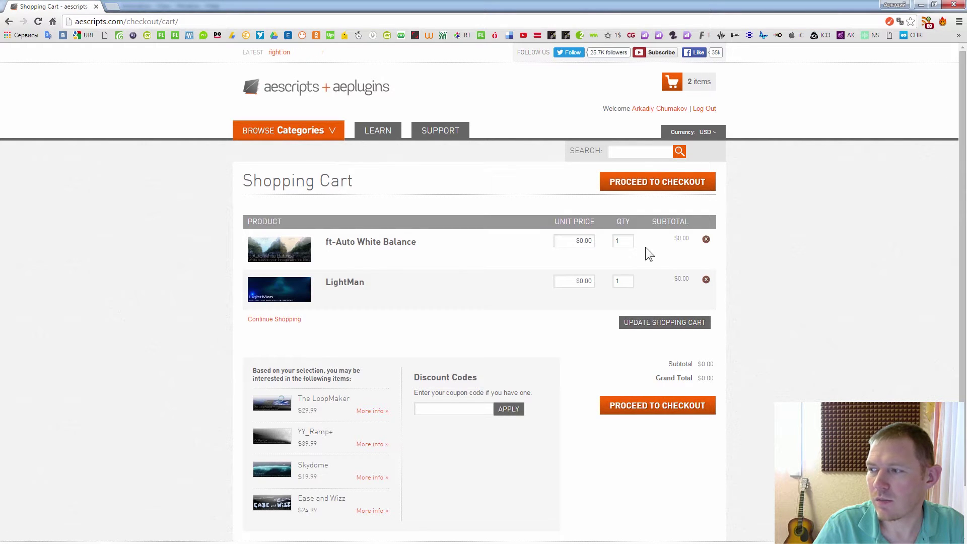
Check out through the Billing and Payment steps and place the $0.00 order
left_click(643, 412)
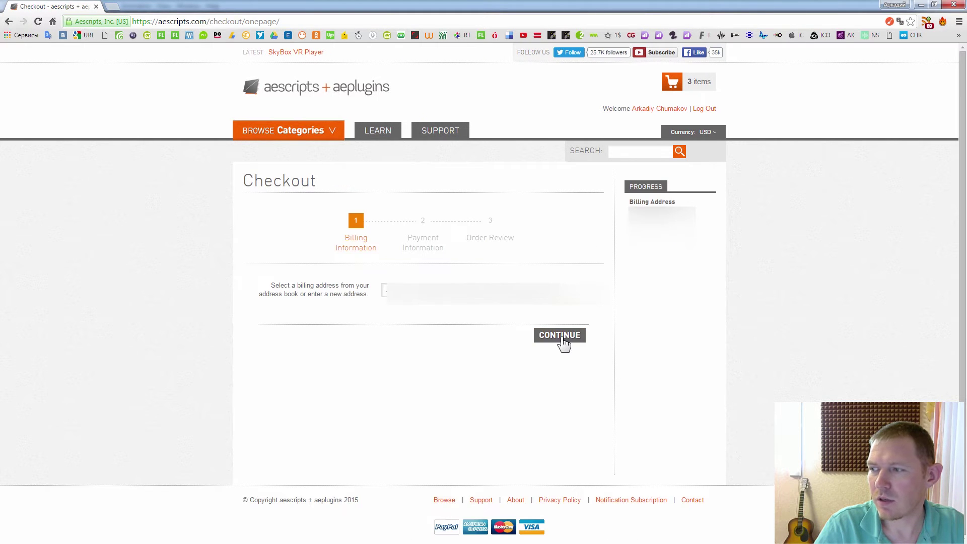
left_click(564, 343)
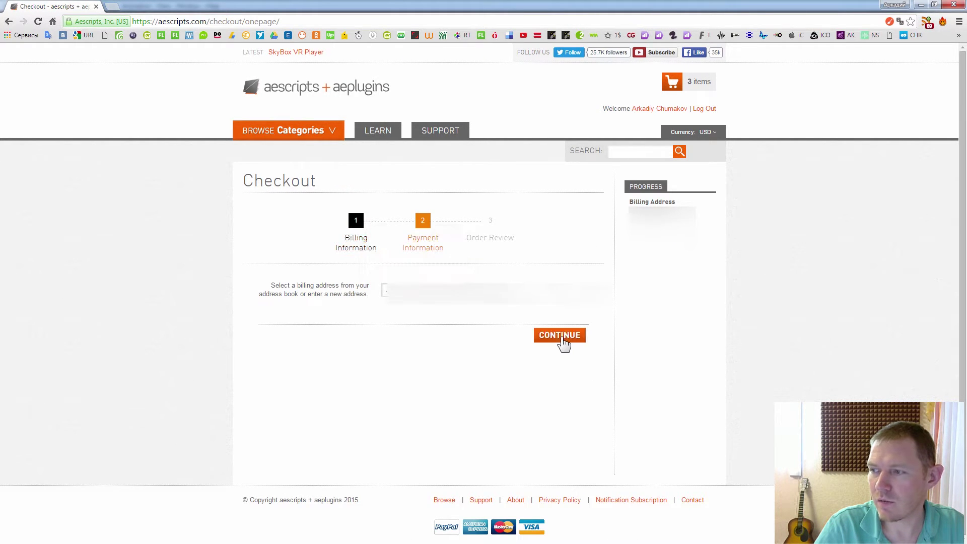
left_click(564, 313)
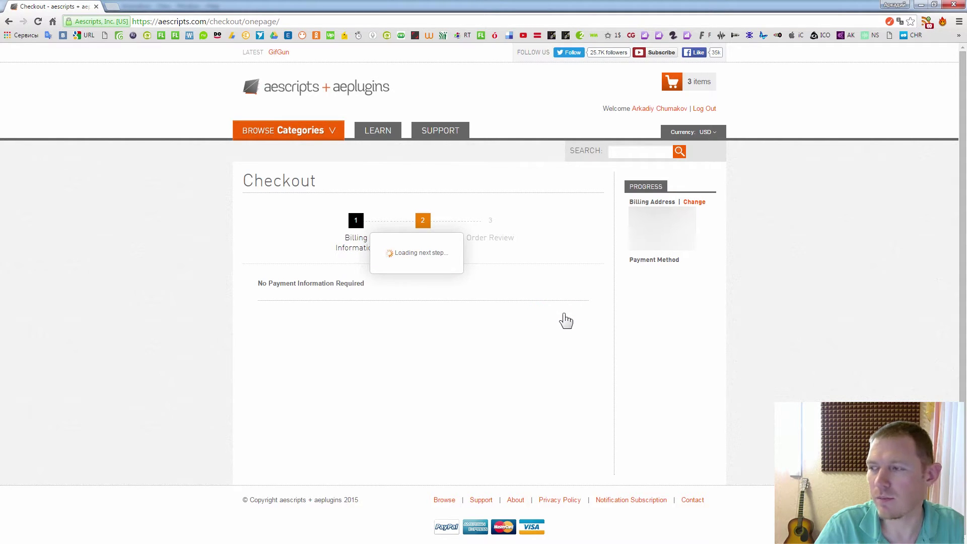
scroll(569, 313, "down", 1)
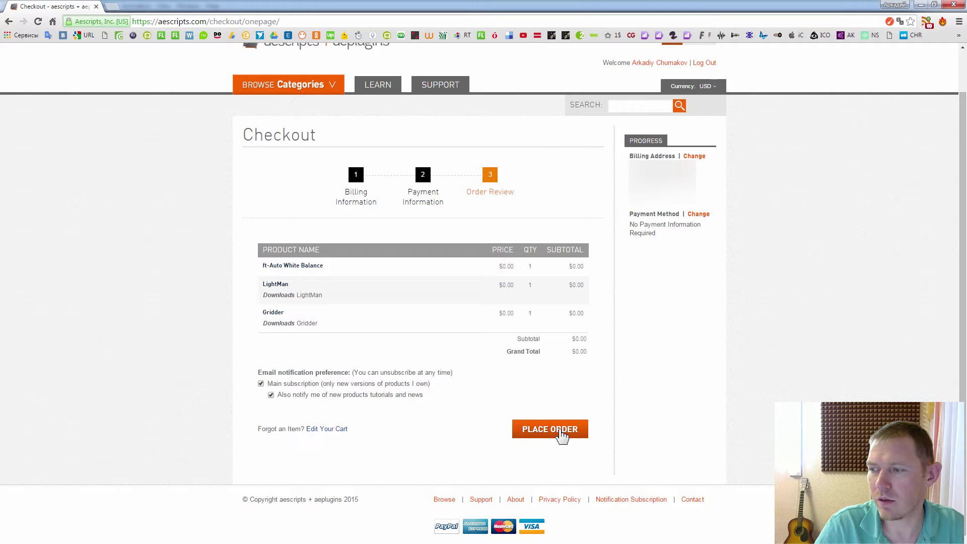
left_click(561, 433)
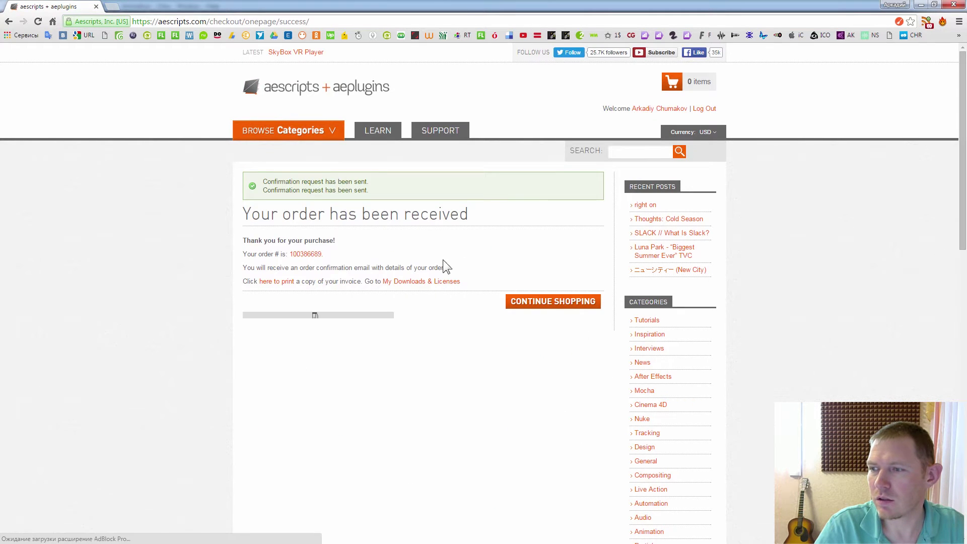
From My Downloads & Licenses, open the ft-Auto White Balance, LightMan and Gridder downloads in new tabs
left_click(420, 284)
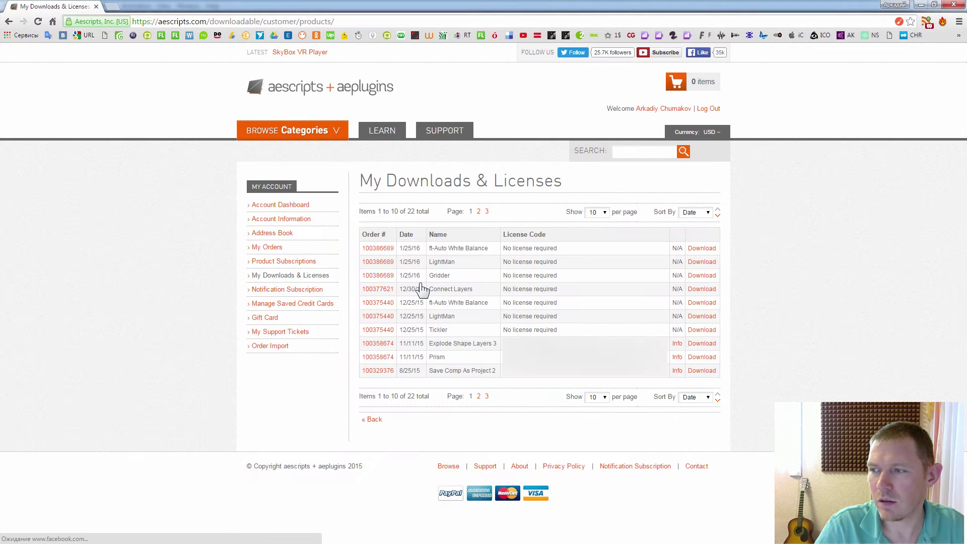
right_click(714, 255)
left_click(720, 255)
right_click(701, 260)
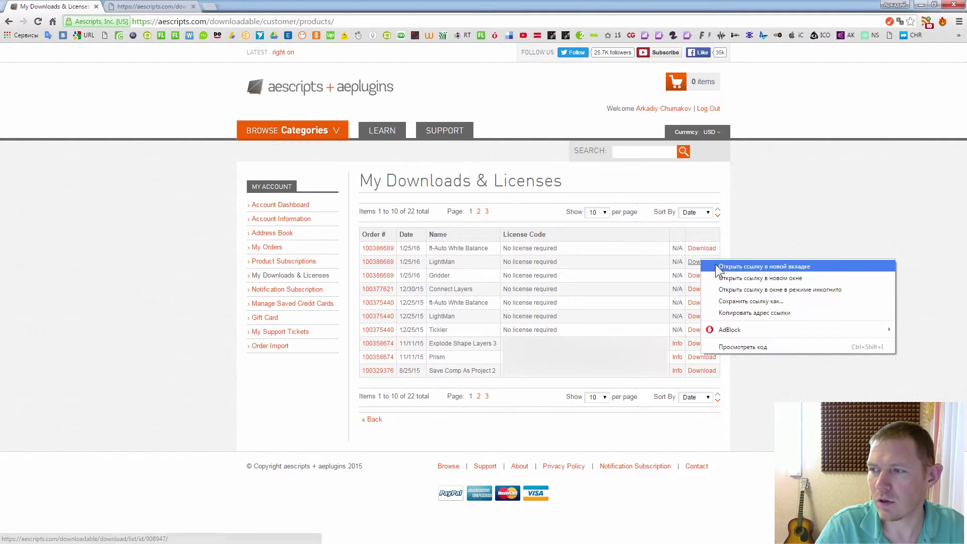
left_click(715, 263)
right_click(704, 277)
left_click(709, 281)
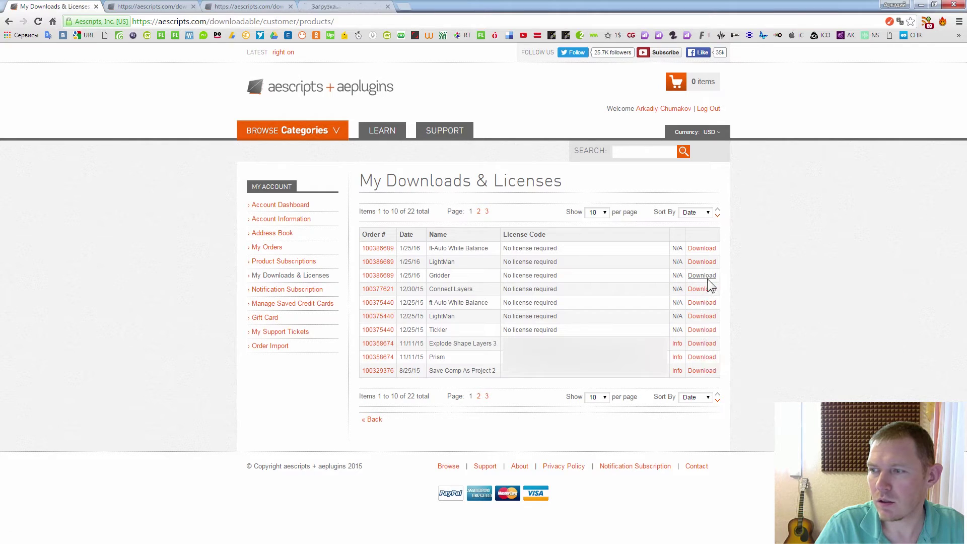
Download the LightMan and Gridder zip files from their download tabs
left_click(155, 6)
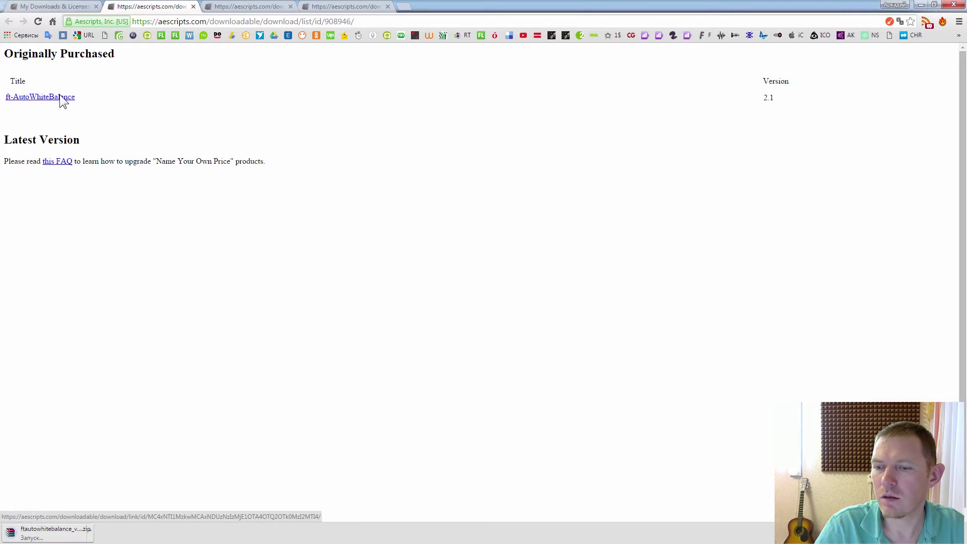
left_click(256, 7)
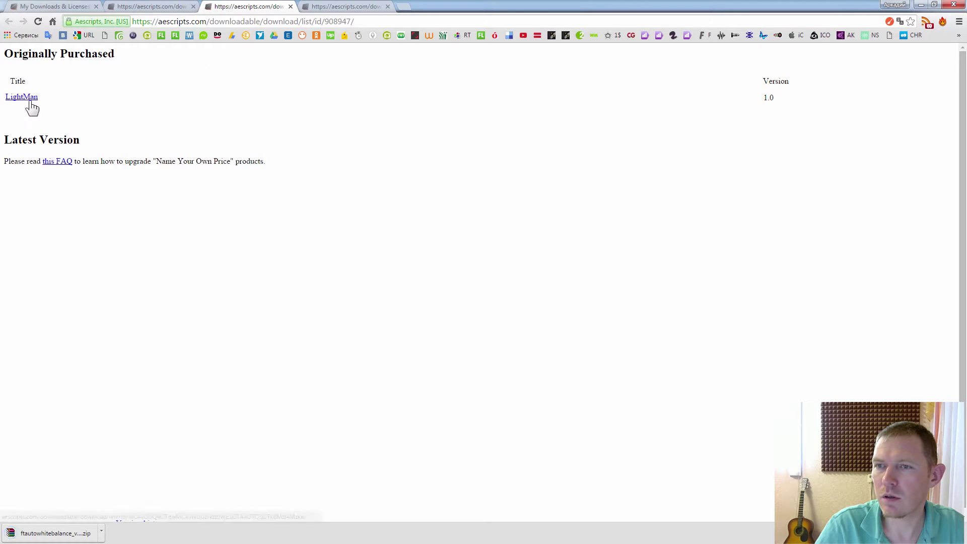
left_click(29, 98)
left_click(330, 7)
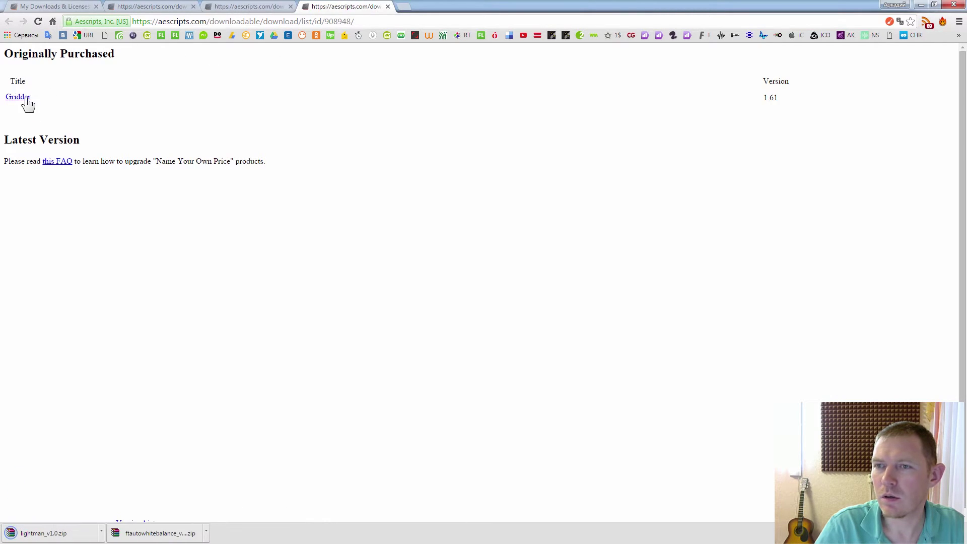
left_click(26, 101)
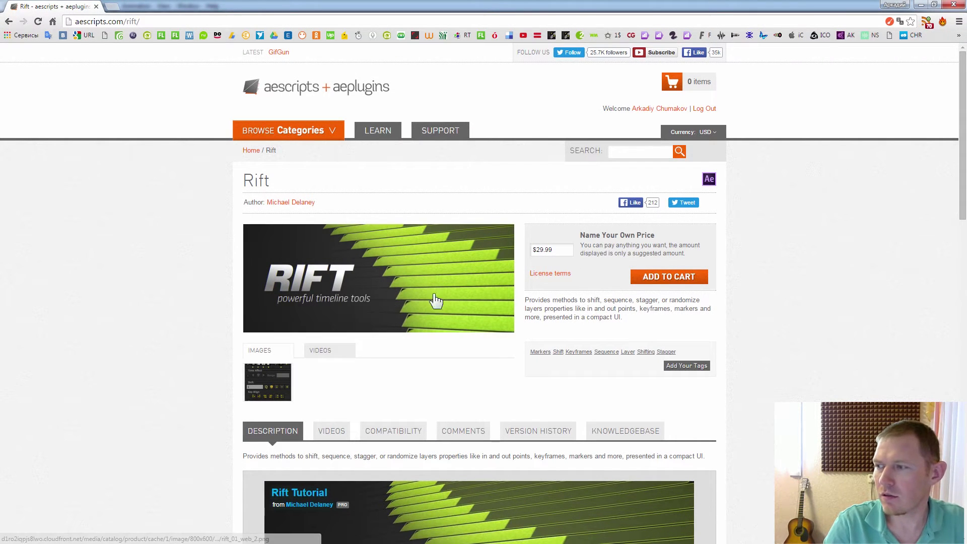
scroll(788, 285, "down", 2)
scroll(787, 285, "down", 2)
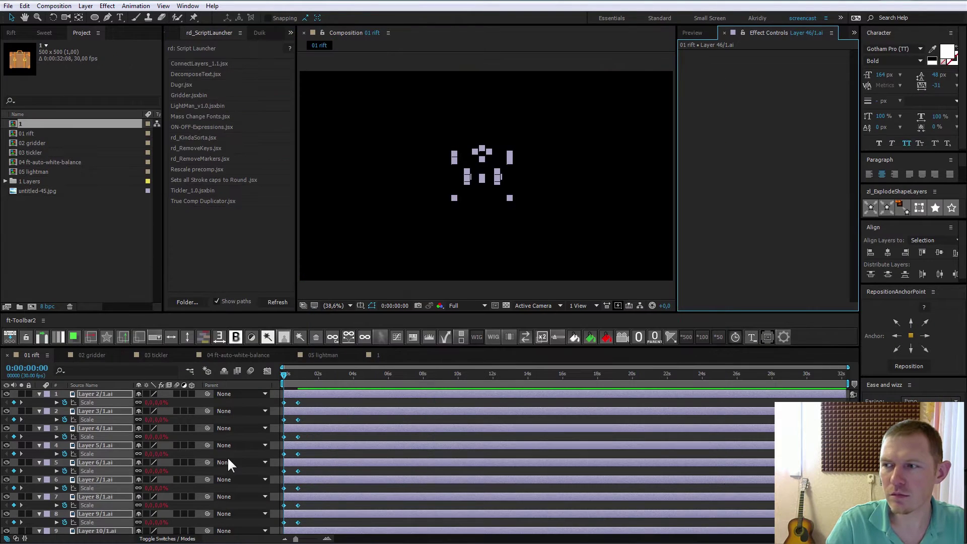
key("F2")
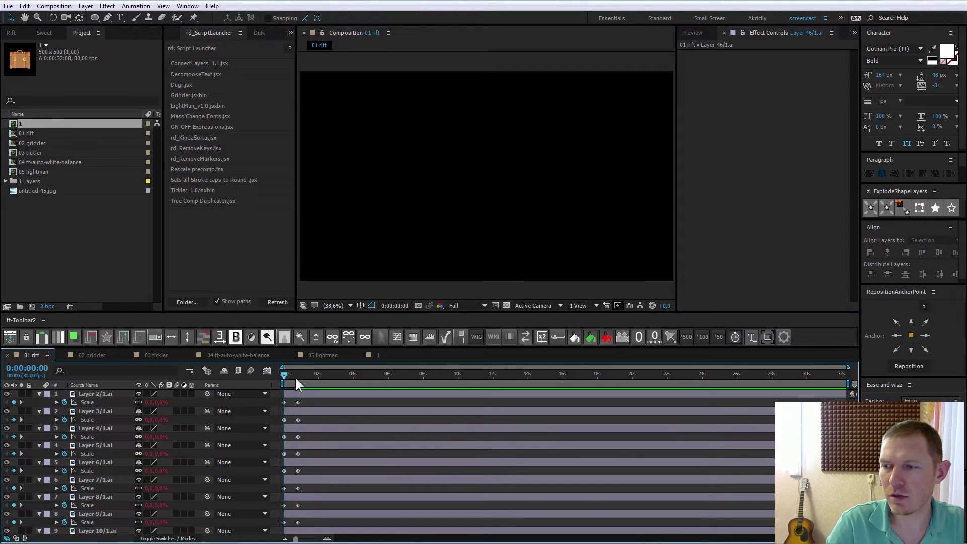
key("space")
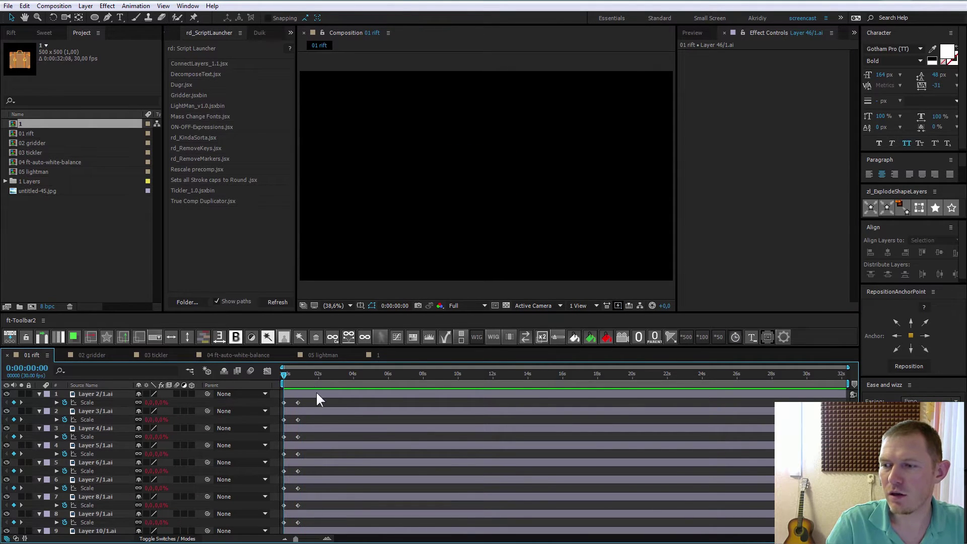
key("ctrl+a")
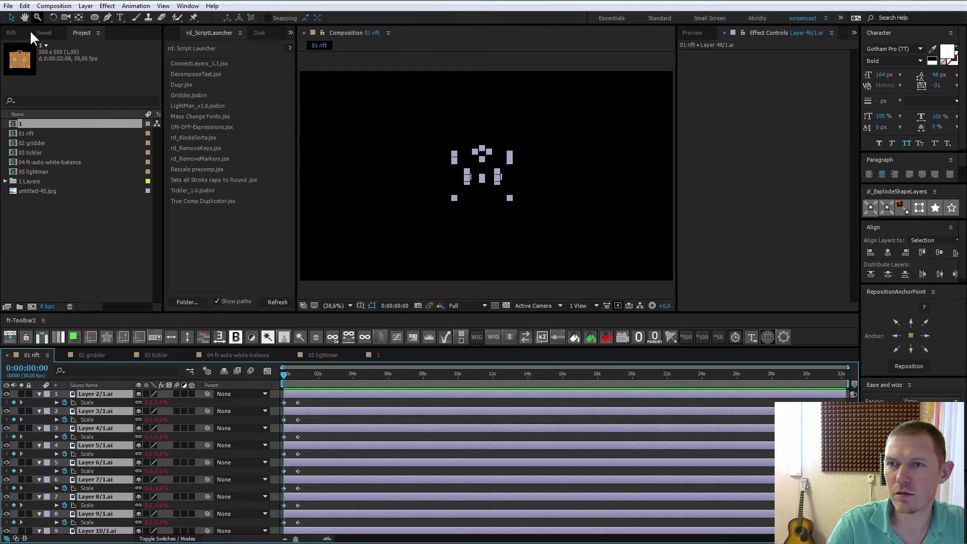
Set Rift's Arrange offset to 15 and sequence the layers
left_click(14, 33)
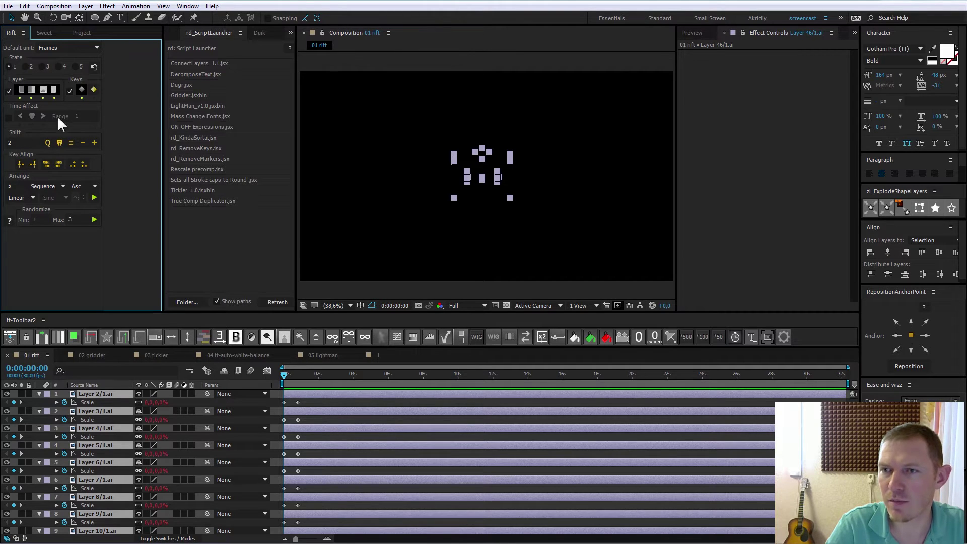
left_click(18, 186)
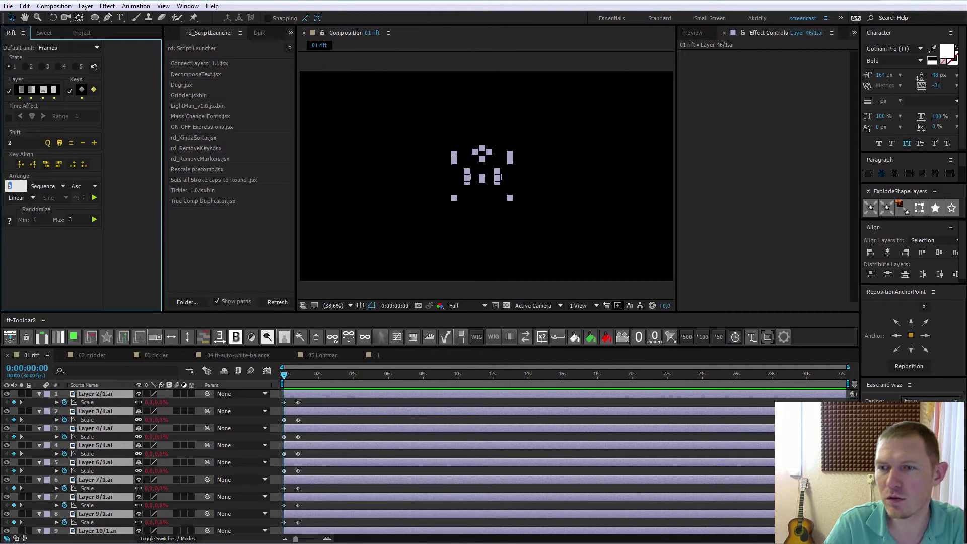
type("15")
left_click(94, 198)
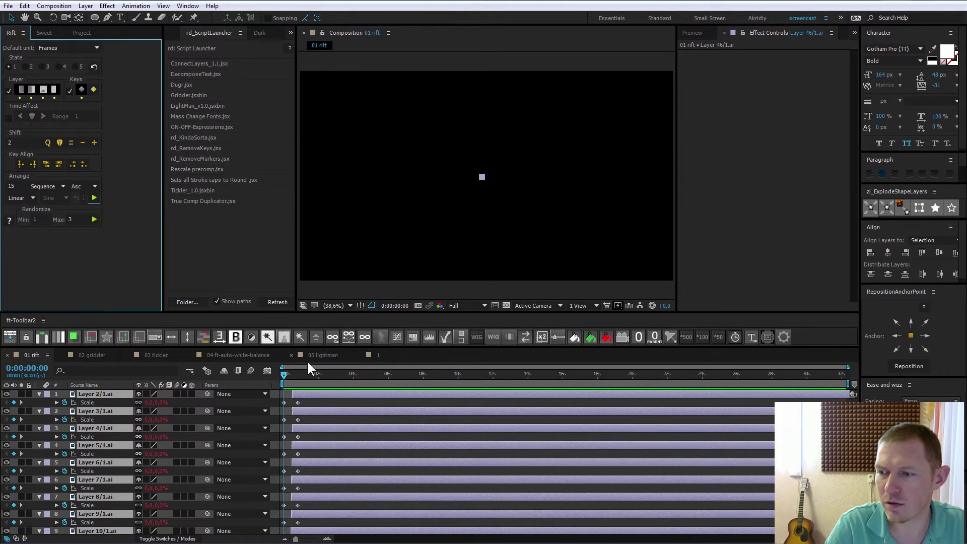
scroll(308, 451, "down", 4)
scroll(308, 451, "down", 2)
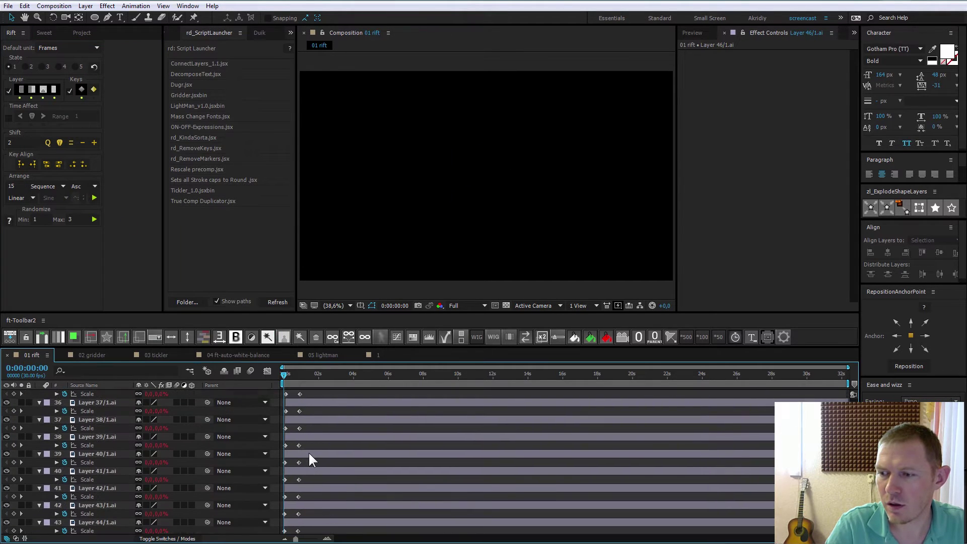
scroll(308, 451, "up", 6)
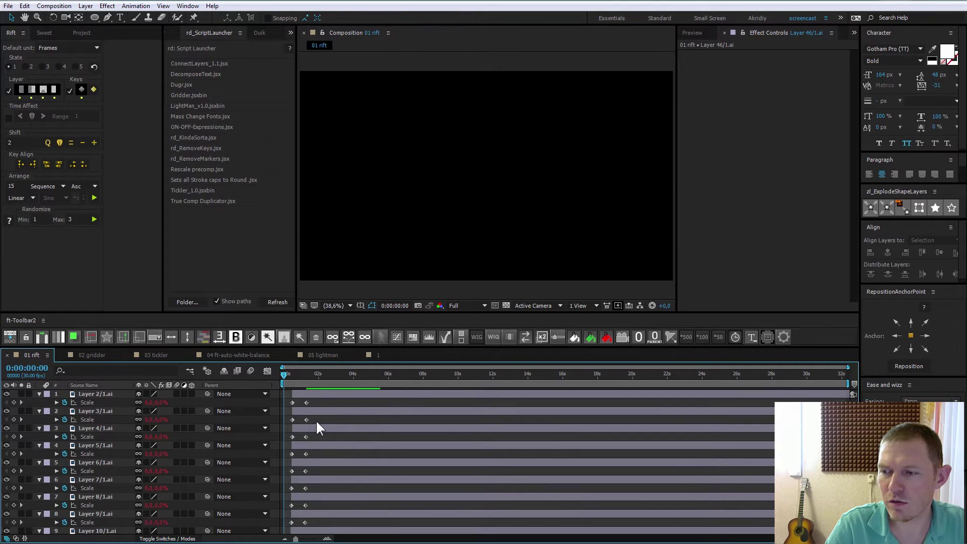
Move all layers back to 0:00 and sequence their Scale keyframes 15 frames apart in Keys mode
key("ctrl+a")
key("bracketleft")
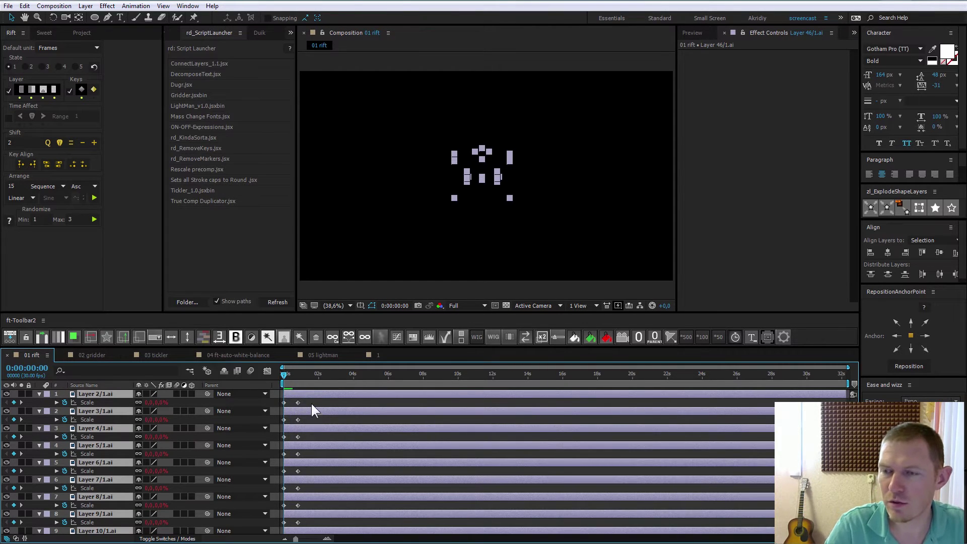
left_click(71, 90)
left_click(95, 197)
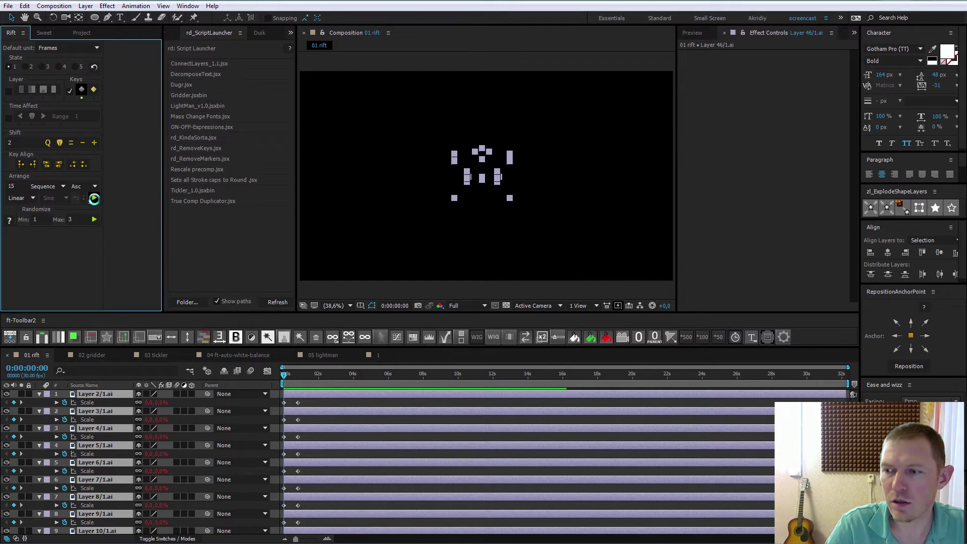
scroll(317, 454, "down", 2)
scroll(318, 454, "up", 1)
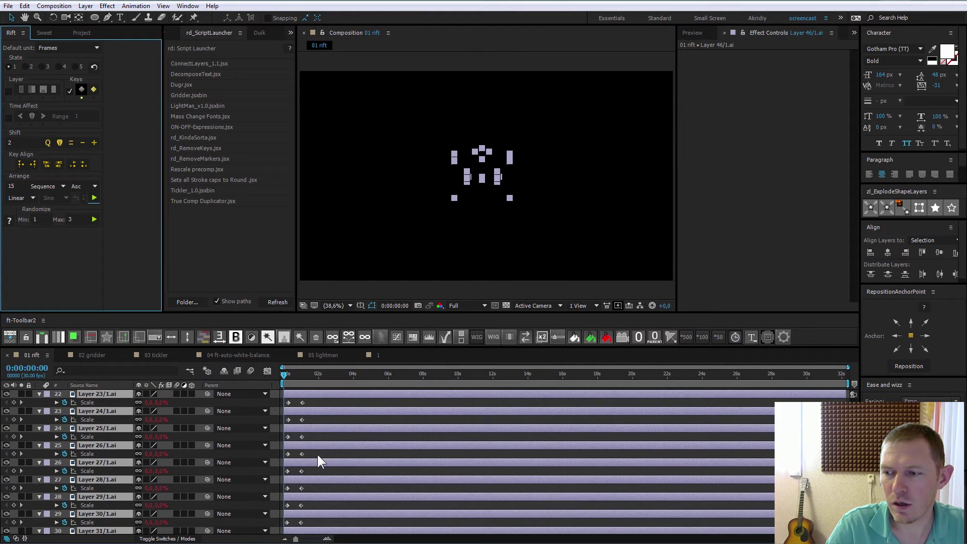
scroll(318, 454, "up", 1)
scroll(317, 454, "up", 1)
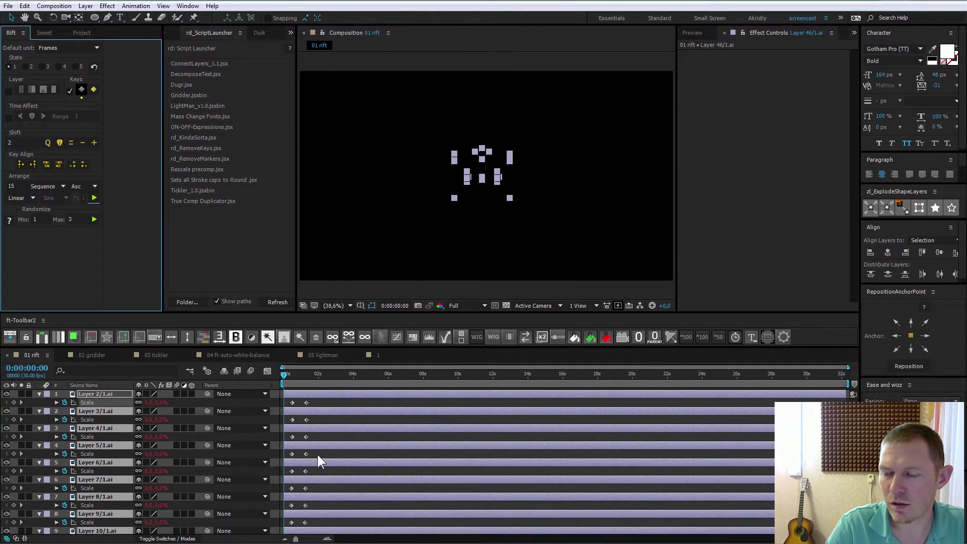
left_click(315, 378)
left_click(332, 395)
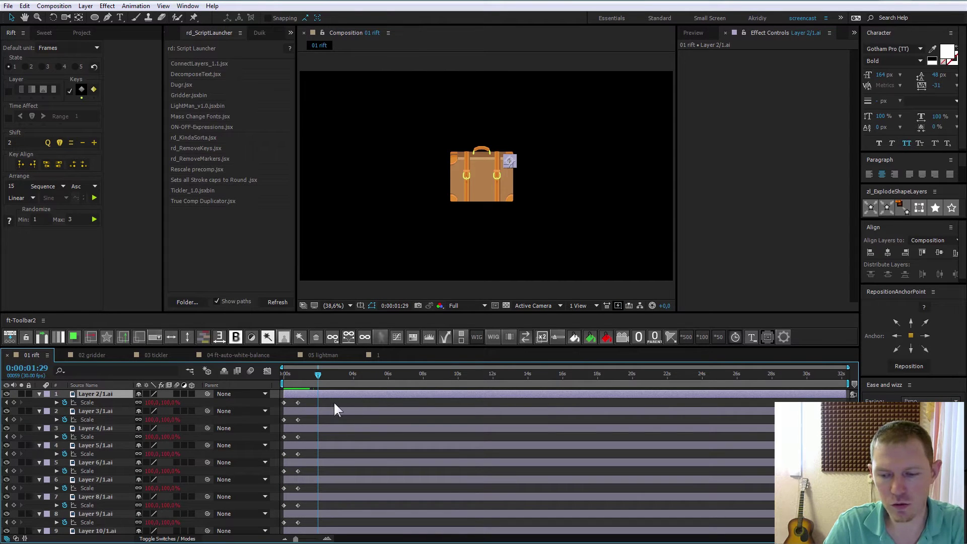
Stagger the start times of layers 2 through 4 with Rift's layer Arrange
left_click(358, 411)
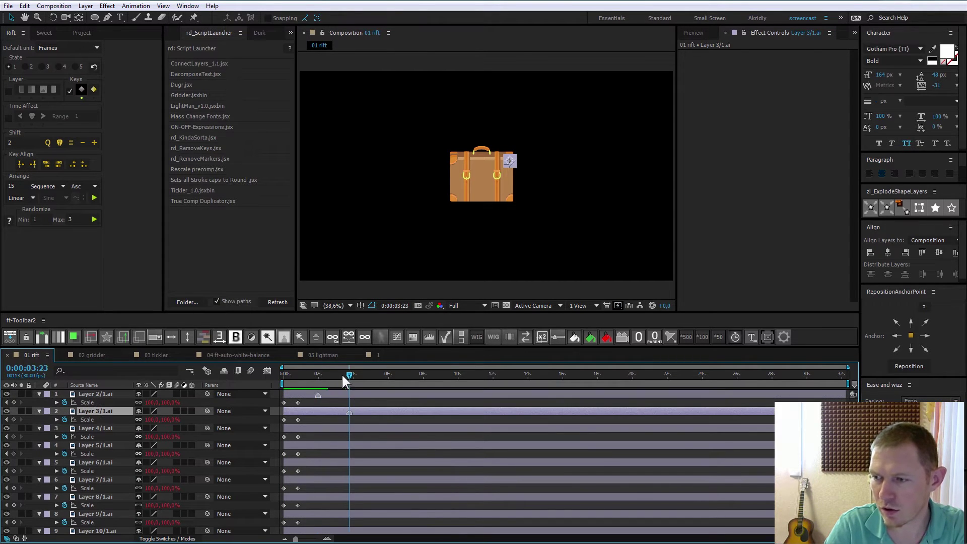
left_click(314, 429)
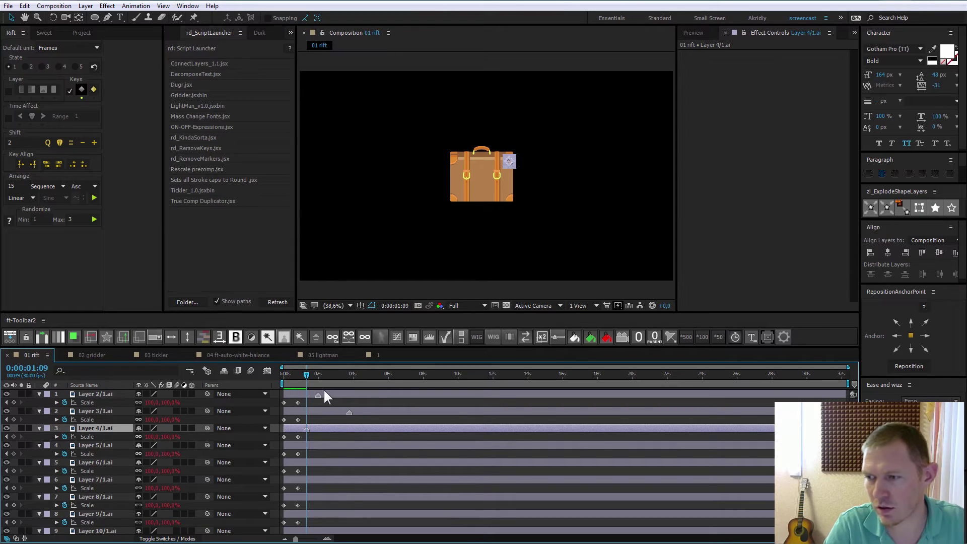
left_click(344, 393, "shift")
left_click(8, 90)
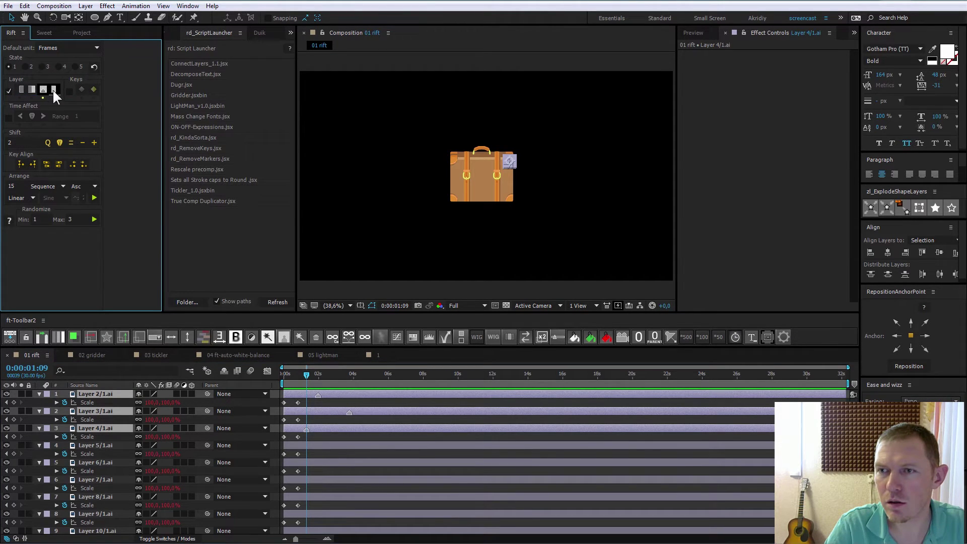
left_click(95, 195)
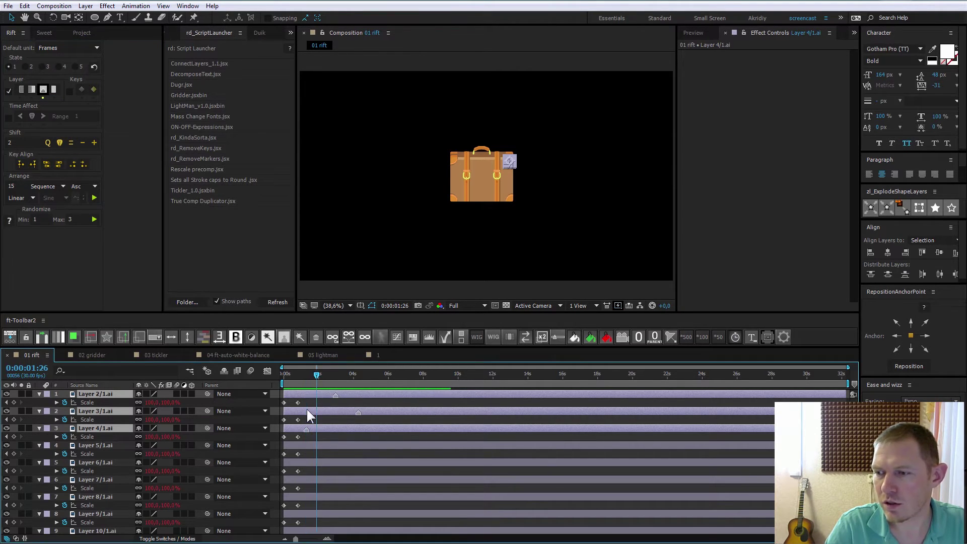
Align all layers' Scale keyframes right to the scrubber and preview the animation
mouse_move(307, 400)
left_mouse_down()
mouse_move(233, 536)
mouse_move(291, 538)
left_mouse_up()
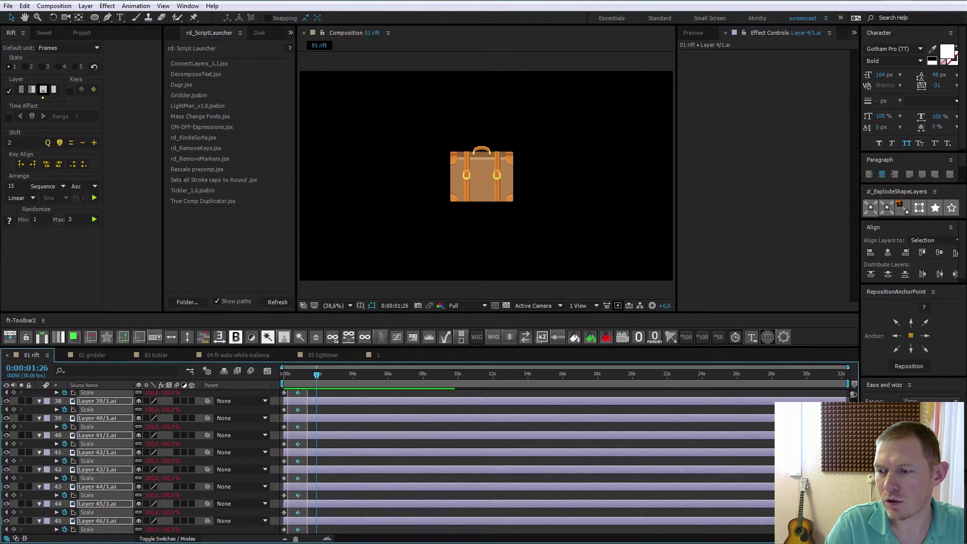
left_click_drag(291, 538, 308, 487)
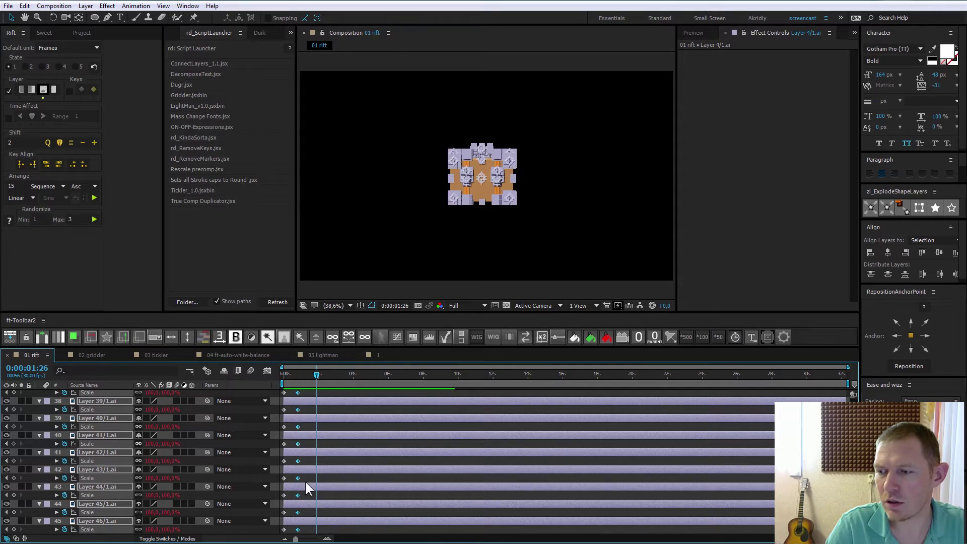
left_click(33, 162)
left_click(34, 164)
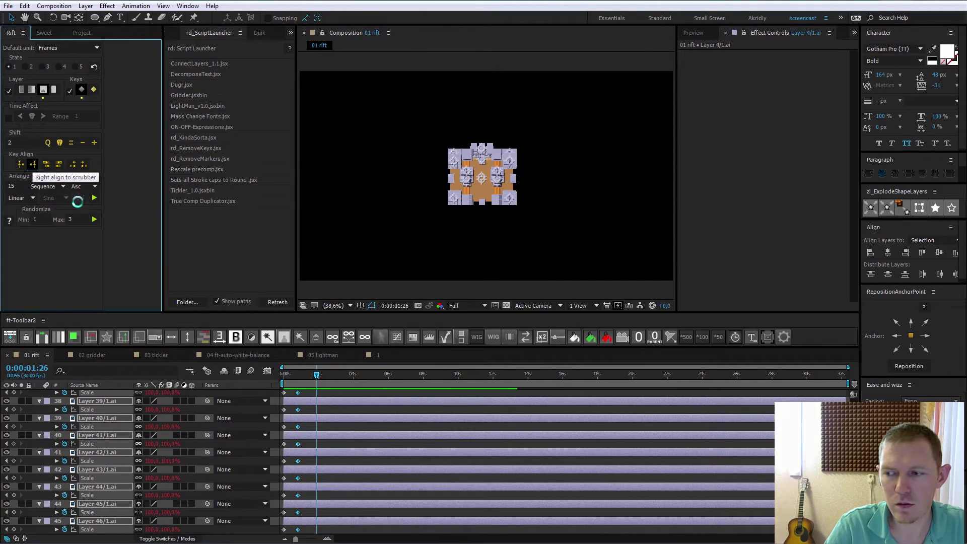
key("space")
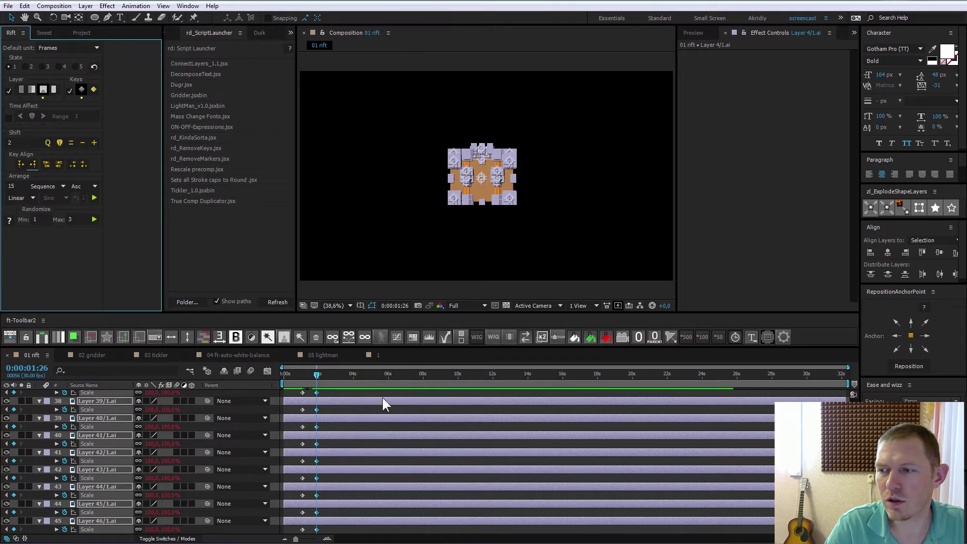
Deselect the layers and open the 02 gridder composition
left_click(347, 424)
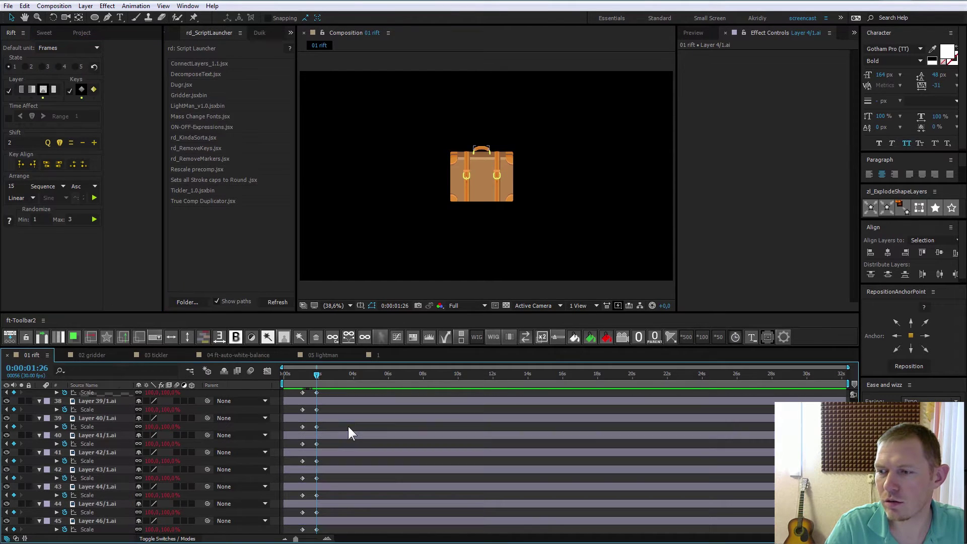
scroll(345, 418, "up", 15)
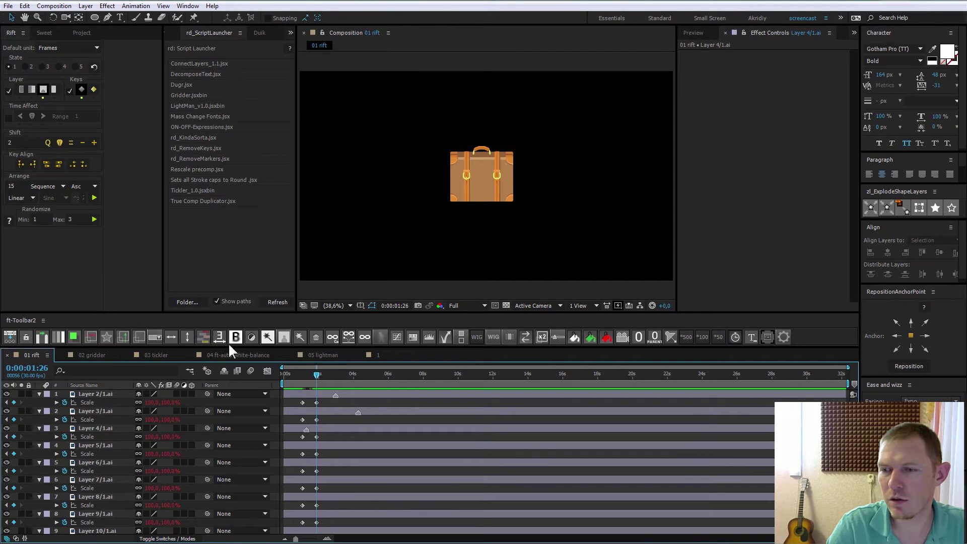
left_click(93, 354)
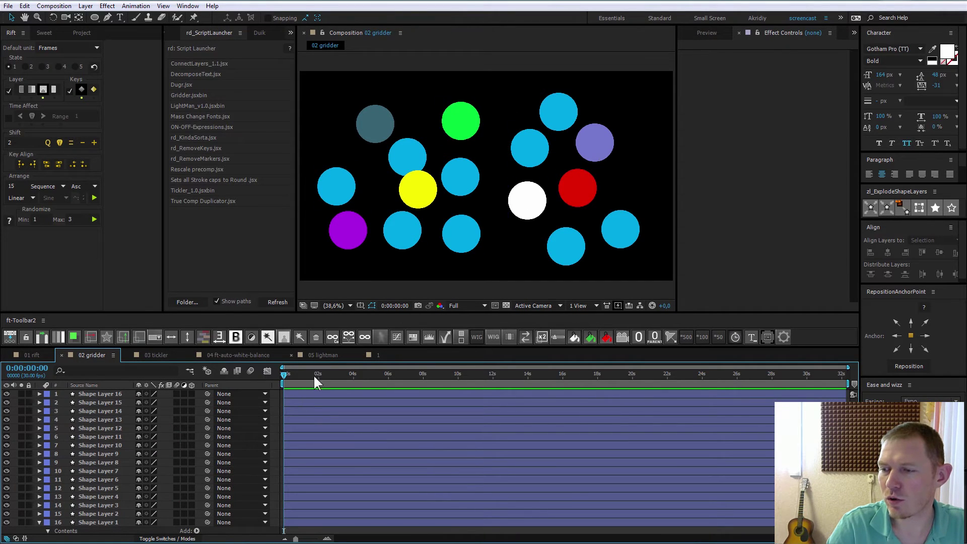
Launch Gridder on all shape layers and lay the circles in a 2x2 grid with 270 spacing
left_click(298, 394)
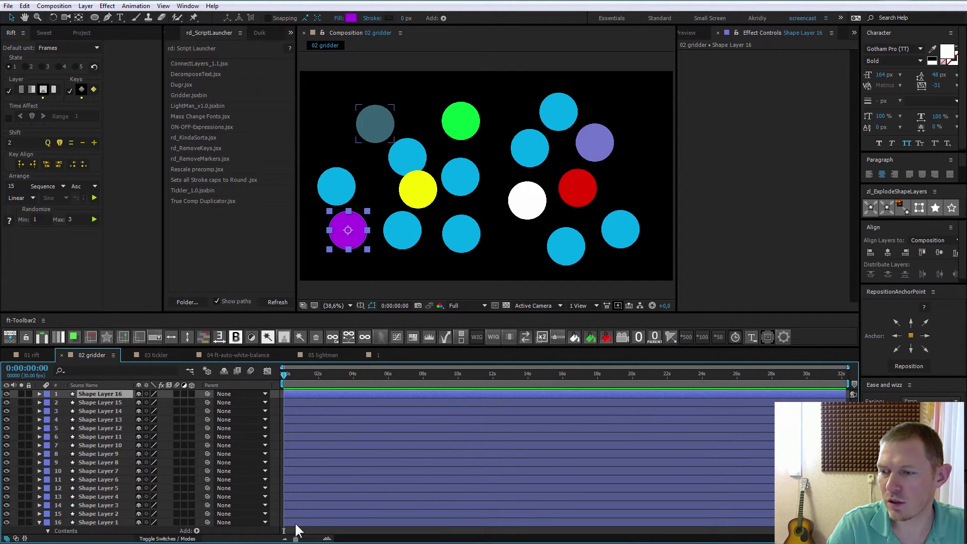
scroll(296, 526, "down", 2)
key("ctrl+a")
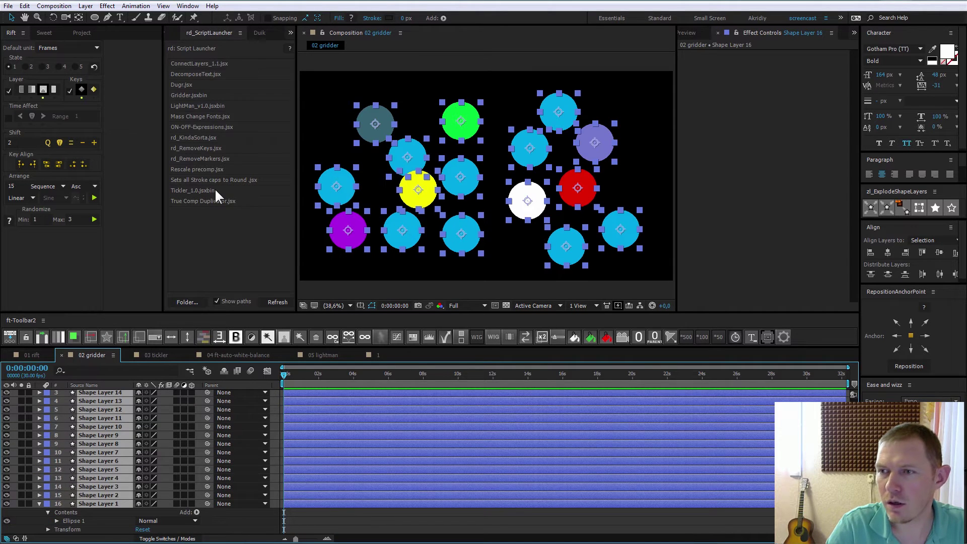
left_click(189, 94)
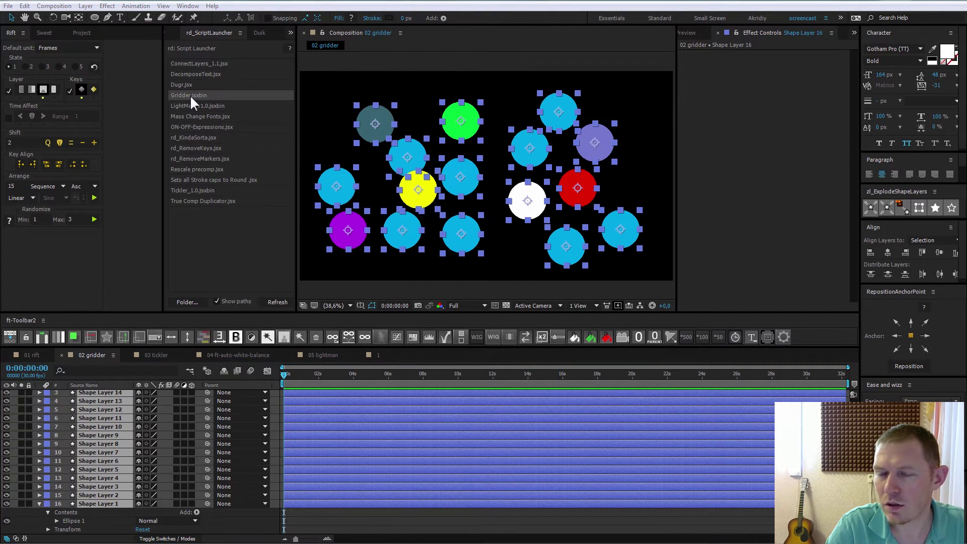
left_click_drag(478, 99, 773, 91)
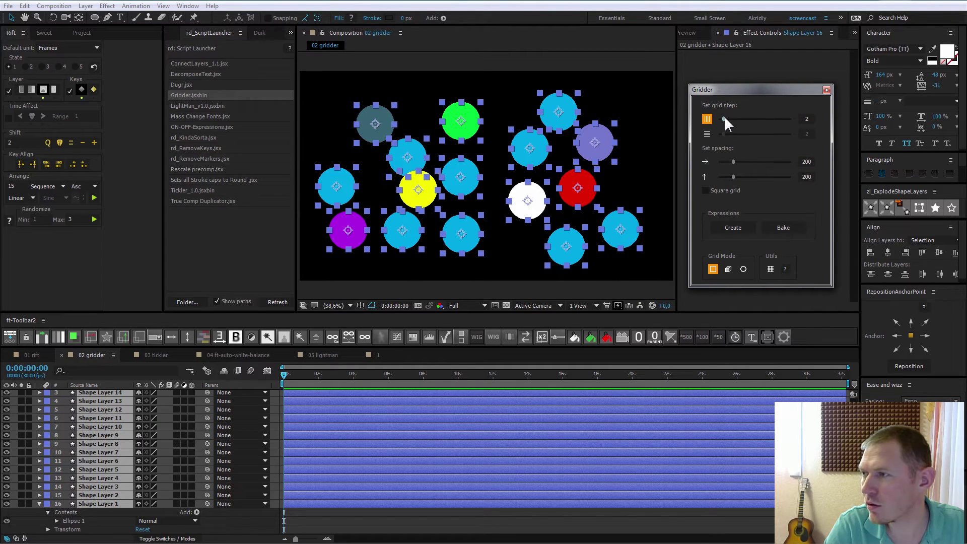
left_click_drag(724, 118, 728, 118)
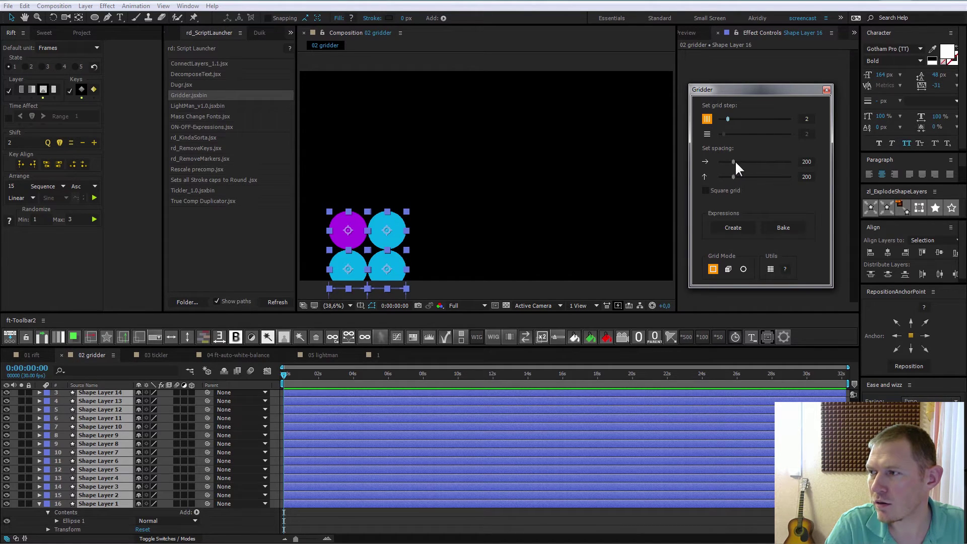
mouse_move(734, 162)
left_mouse_down()
mouse_move(738, 177)
mouse_move(739, 161)
left_mouse_up()
left_click(731, 190)
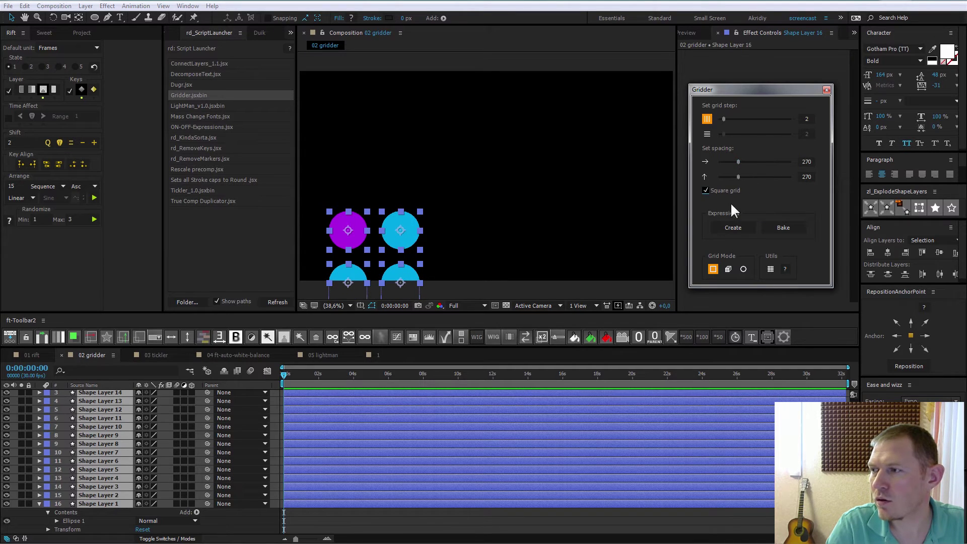
Switch Gridder to circle mode with radius 472, rotation 194 and spiral 30
left_click(743, 268)
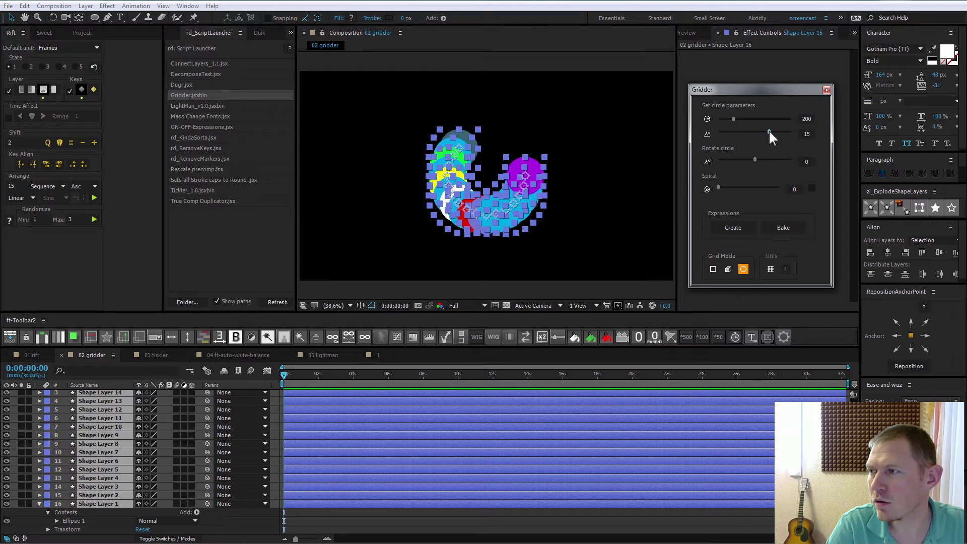
mouse_move(769, 131)
left_mouse_down()
mouse_move(734, 133)
mouse_move(753, 119)
left_mouse_up()
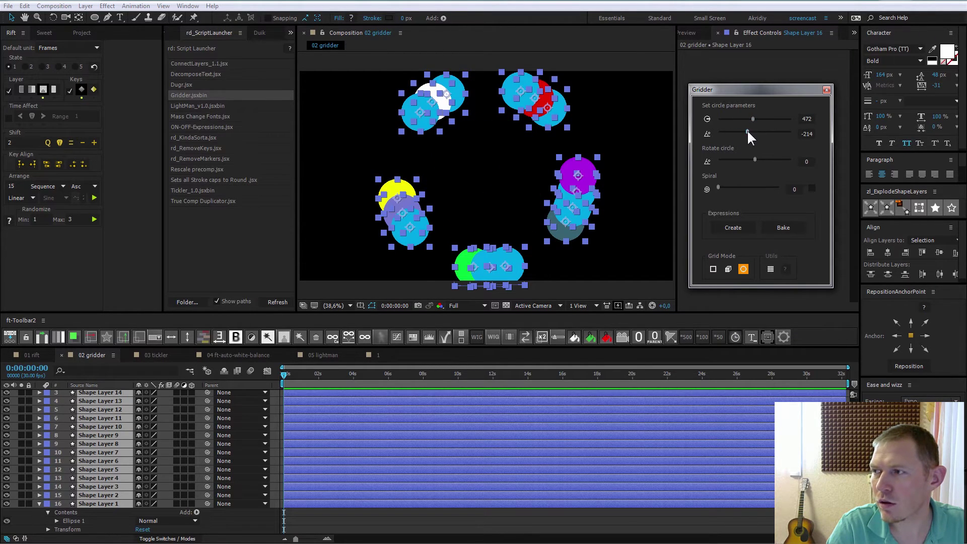
left_click_drag(755, 159, 774, 160)
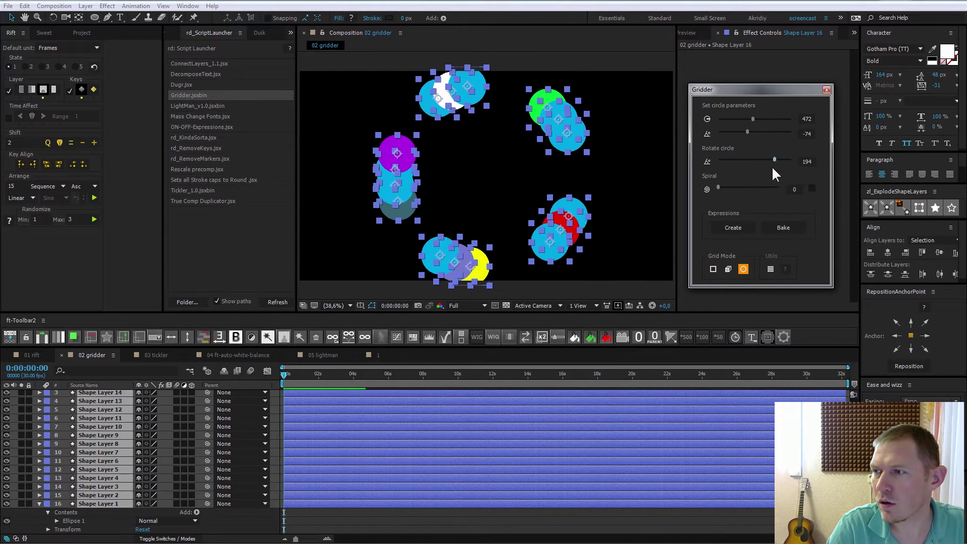
left_click_drag(727, 187, 743, 187)
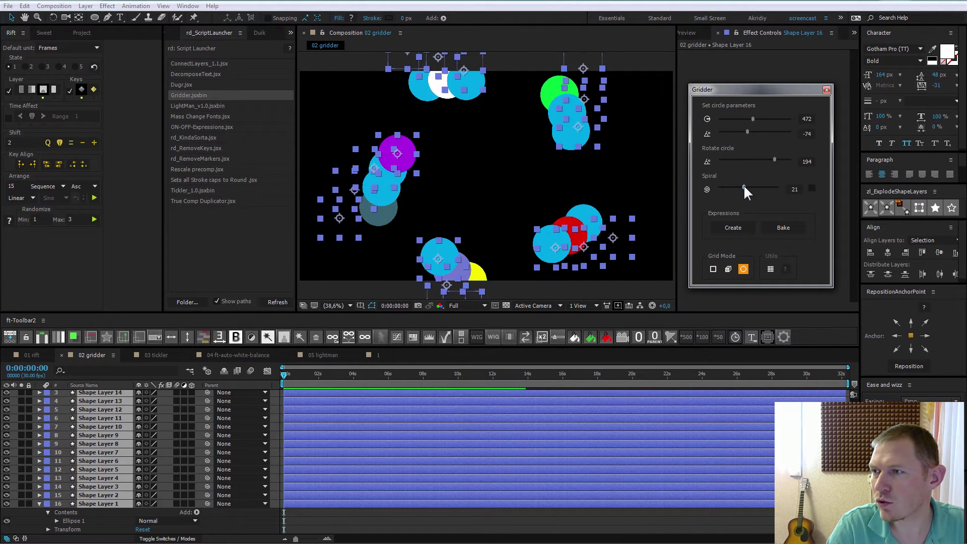
scroll(743, 184, "down", 3)
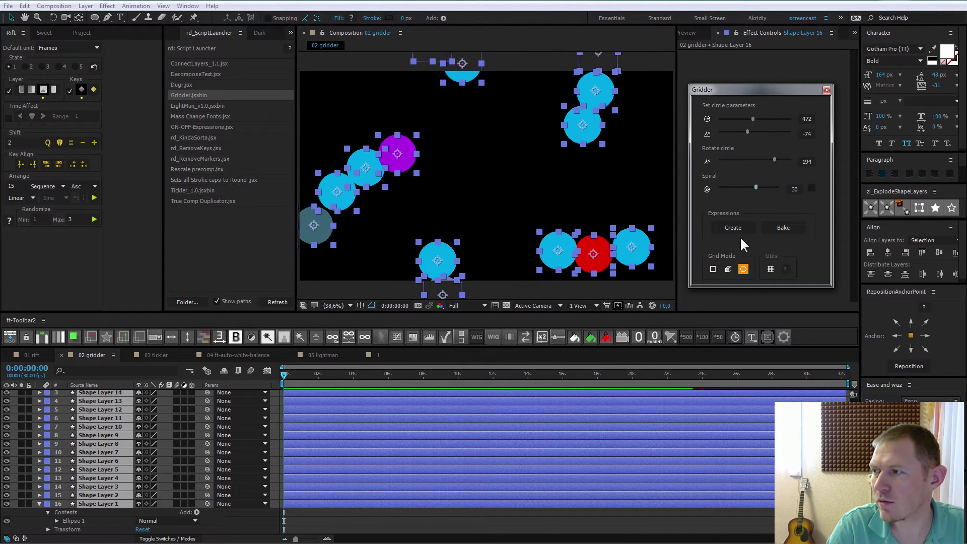
Create a 3D 2x2 grid driven by a Null 1 layer, then centre the view and select all layers
left_click(728, 270)
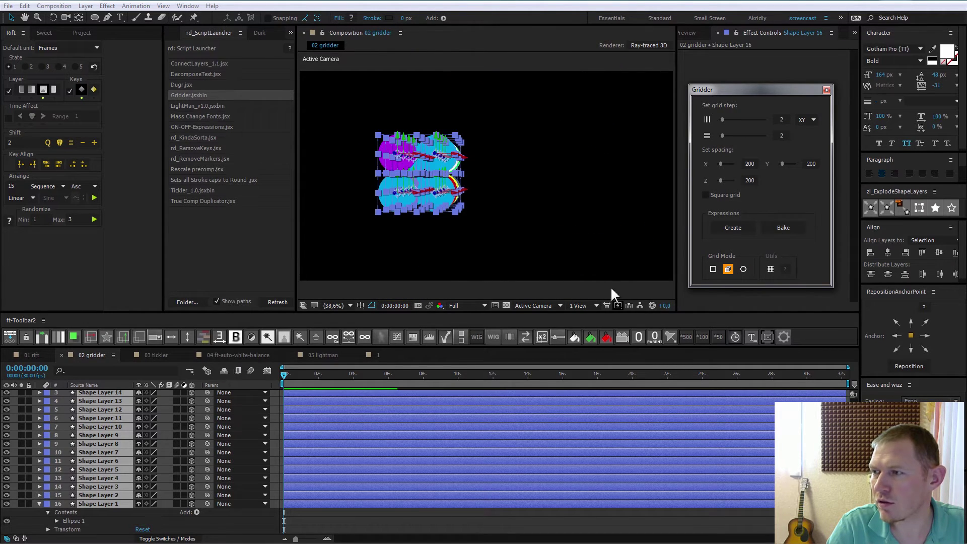
left_click(746, 229)
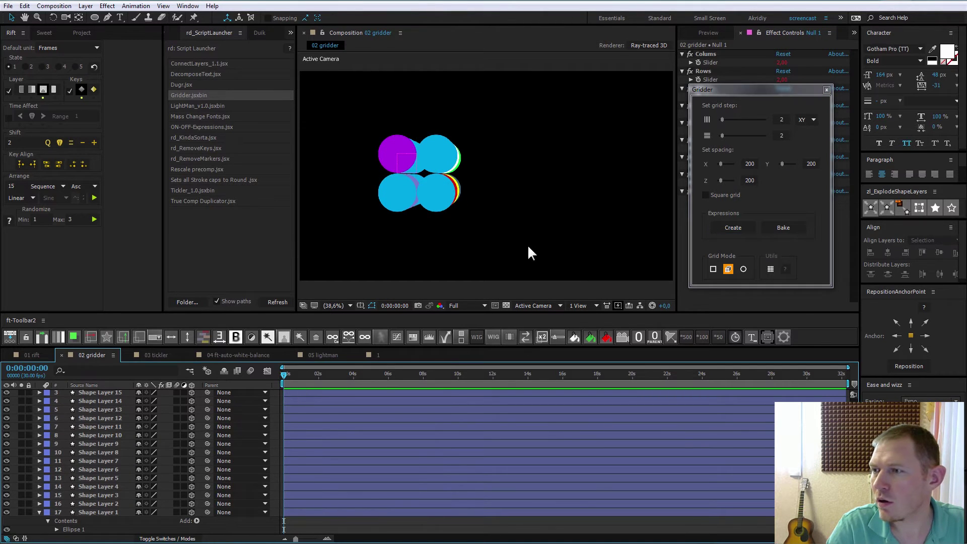
scroll(466, 172, "up", 3)
left_click_drag(382, 199, 526, 210)
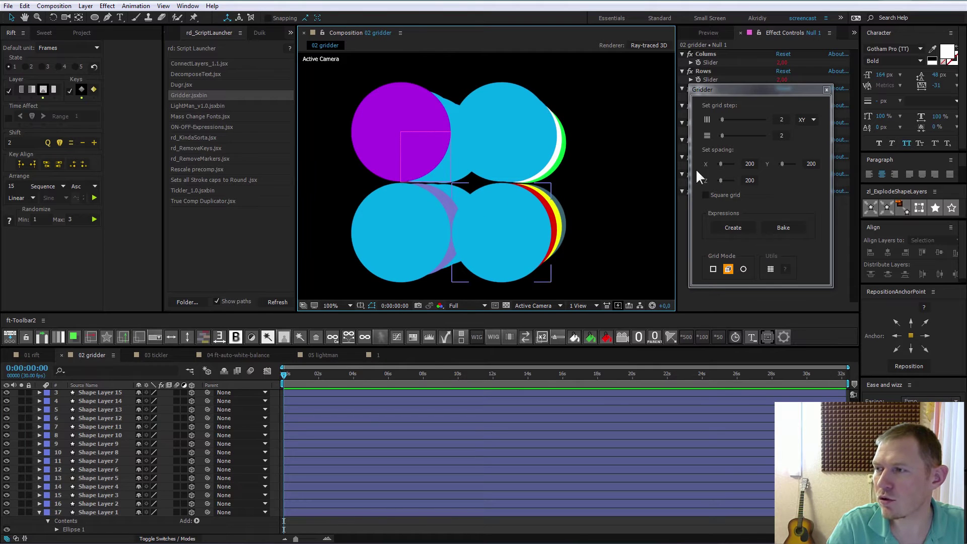
scroll(486, 174, "down", 2)
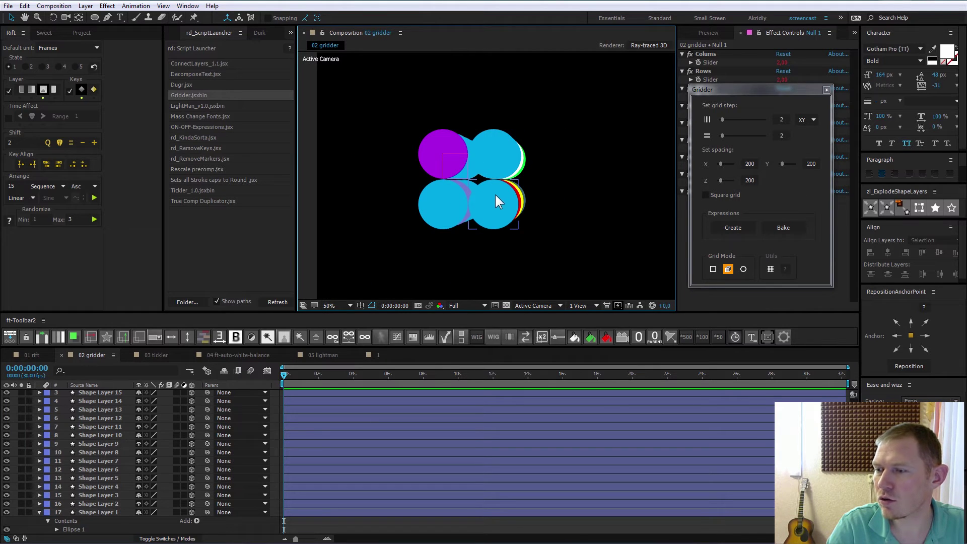
left_click(494, 195)
key("ctrl+a")
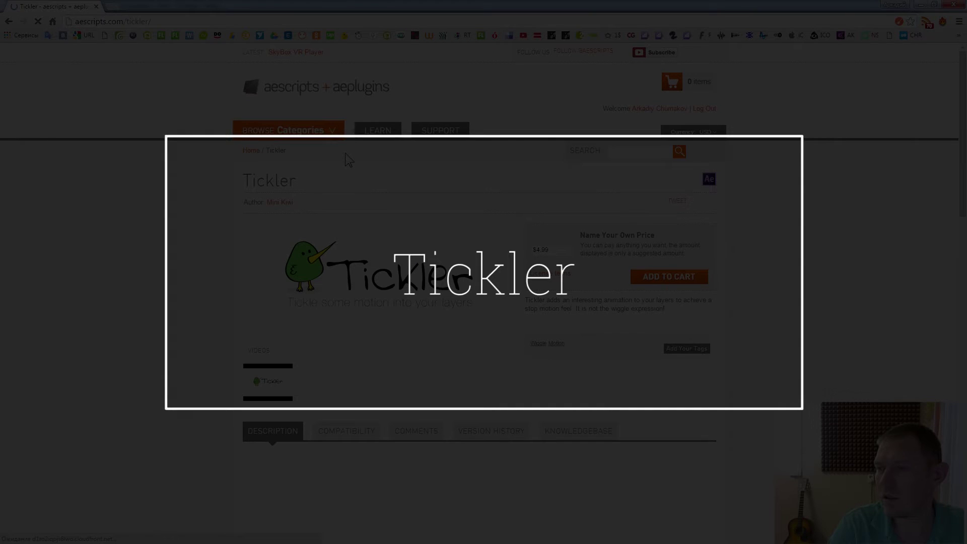
Scroll the Tickler page down to its description and video
scroll(469, 211, "down", 2)
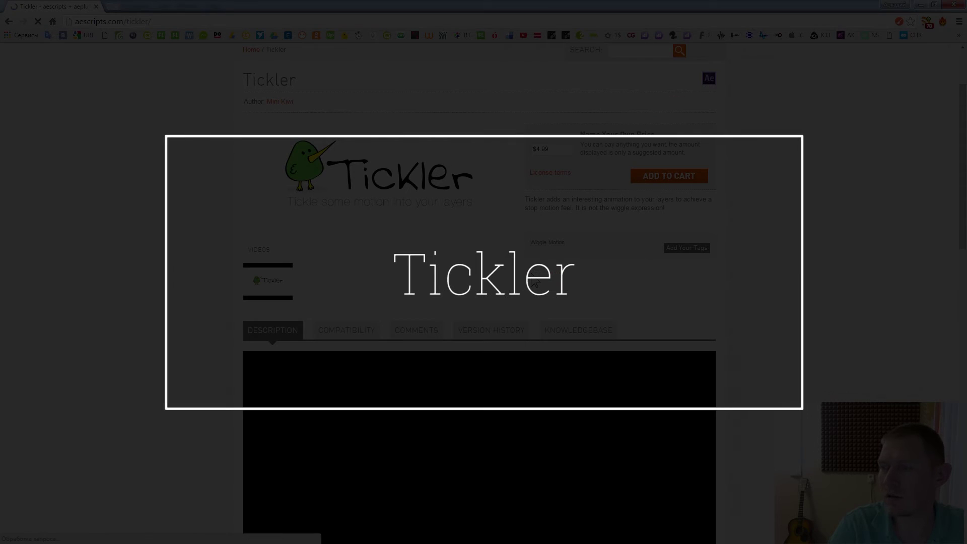
scroll(618, 267, "down", 1)
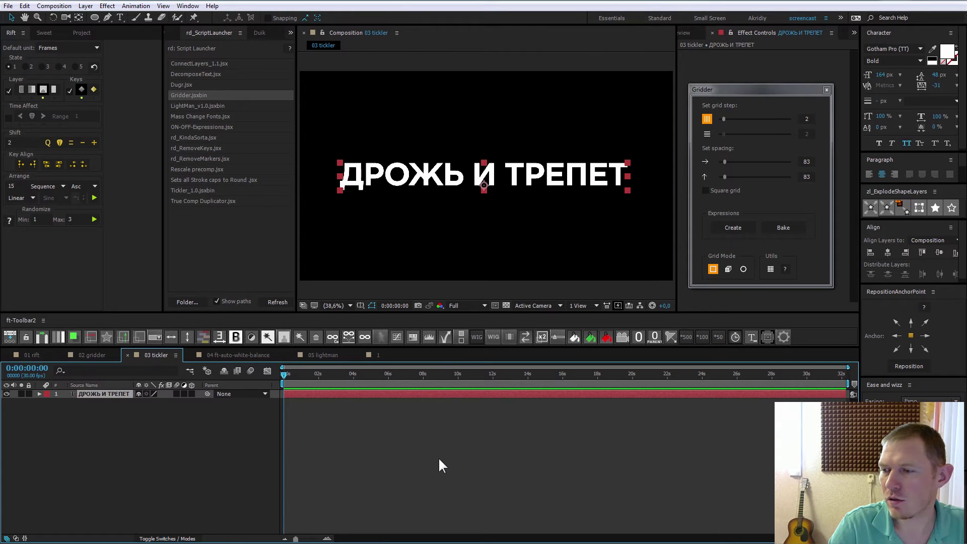
Run Tickler_1.0.jsxbin's object APPLY on the ДРОЖЬ И ТРЕПЕТ layer and dismiss the refusal warning
left_click(302, 395)
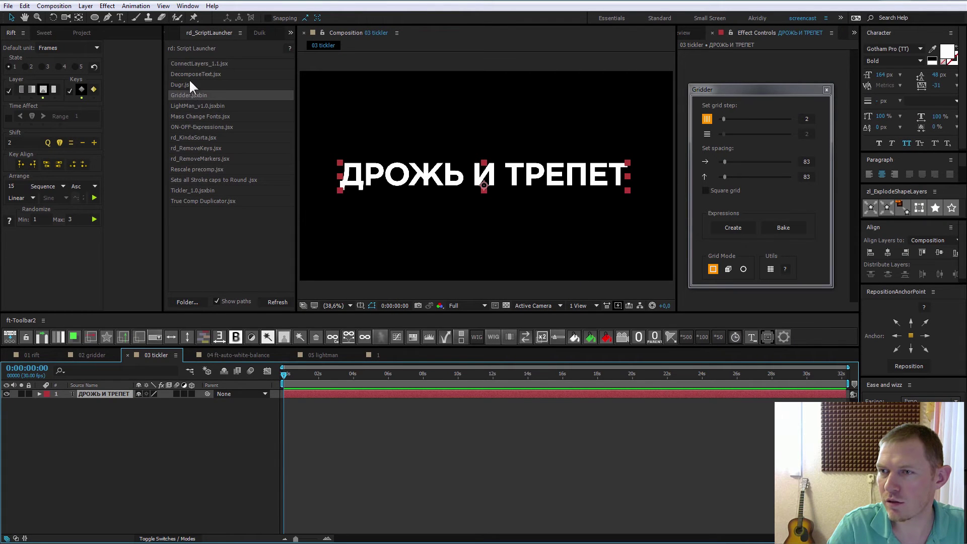
left_click(195, 190)
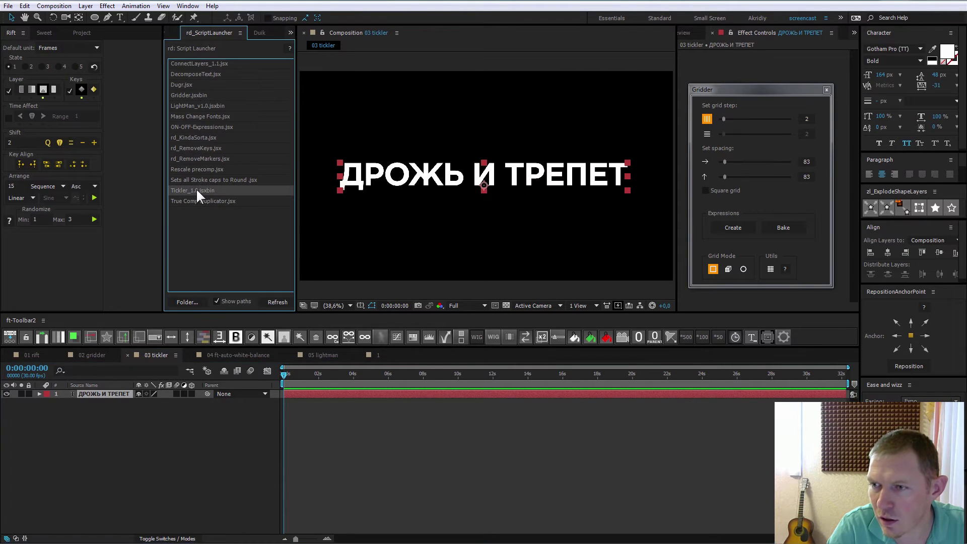
double_click(196, 190)
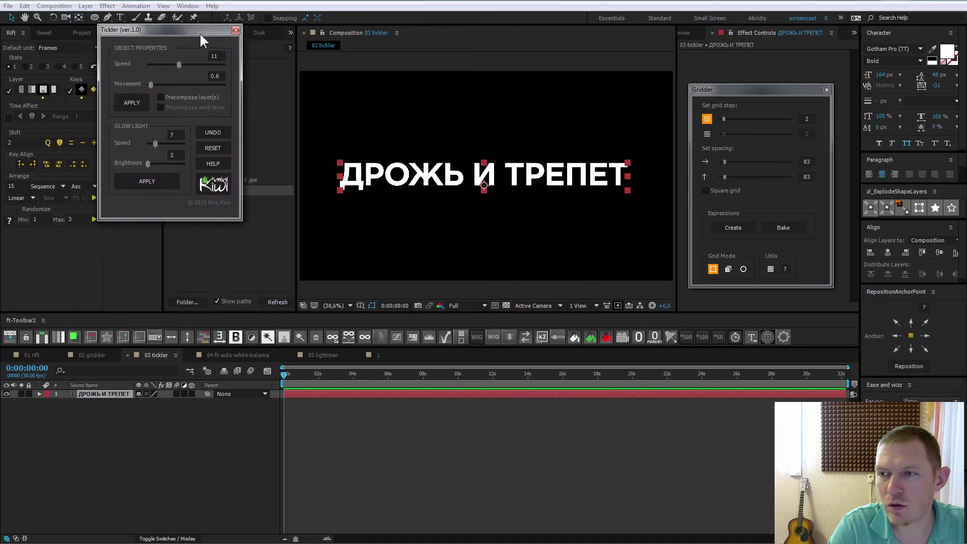
left_click(159, 141)
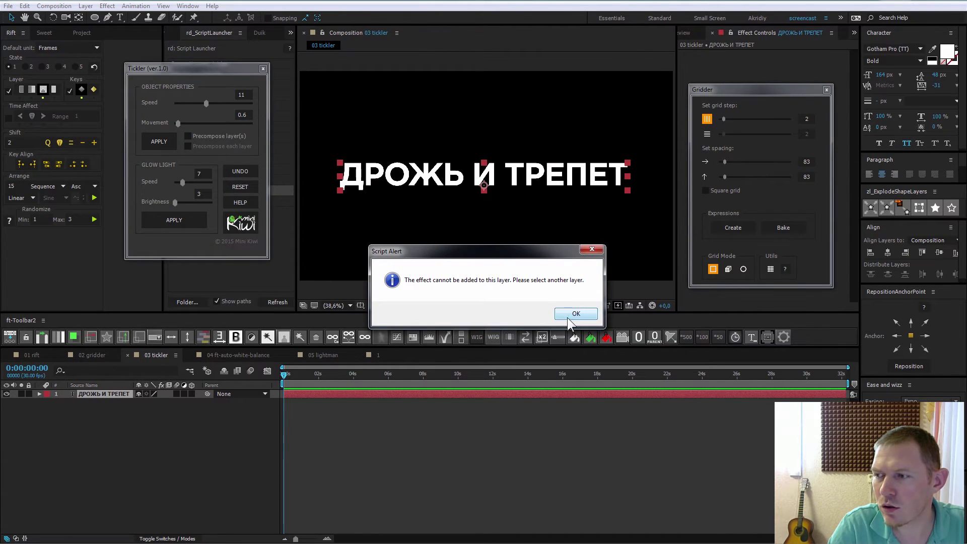
left_click(568, 318)
Convert the text to shapes, explode it into per-letter layers, and delete the combined outlines layer
right_click(321, 394)
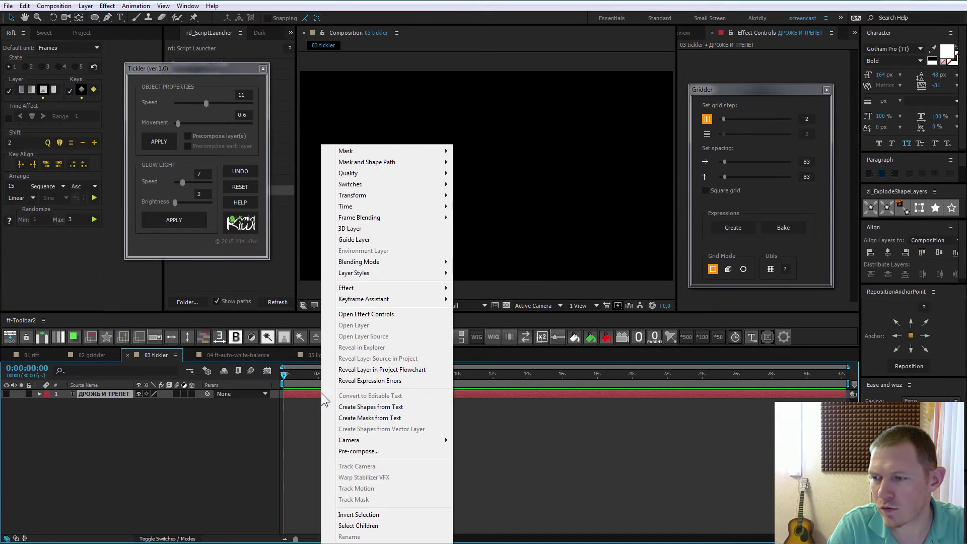
left_click(348, 407)
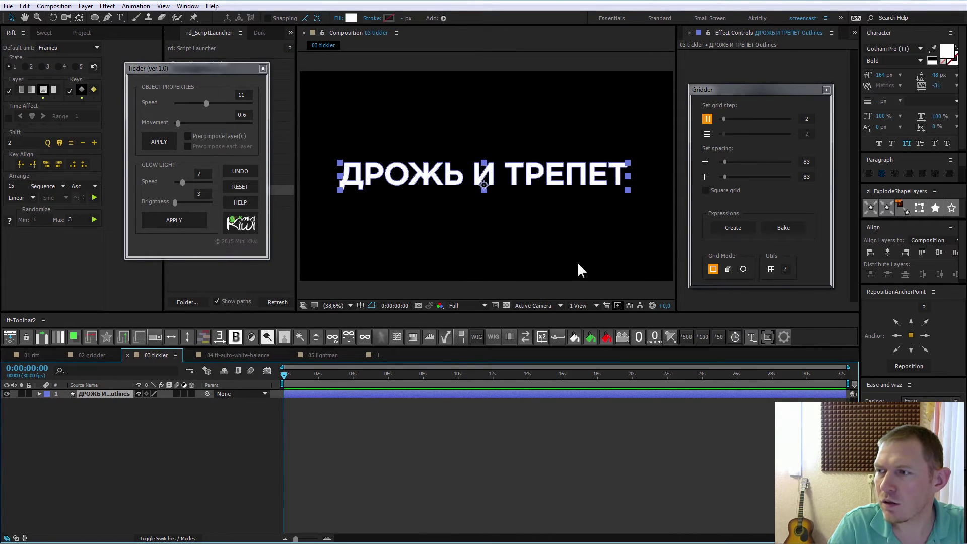
left_click(827, 90)
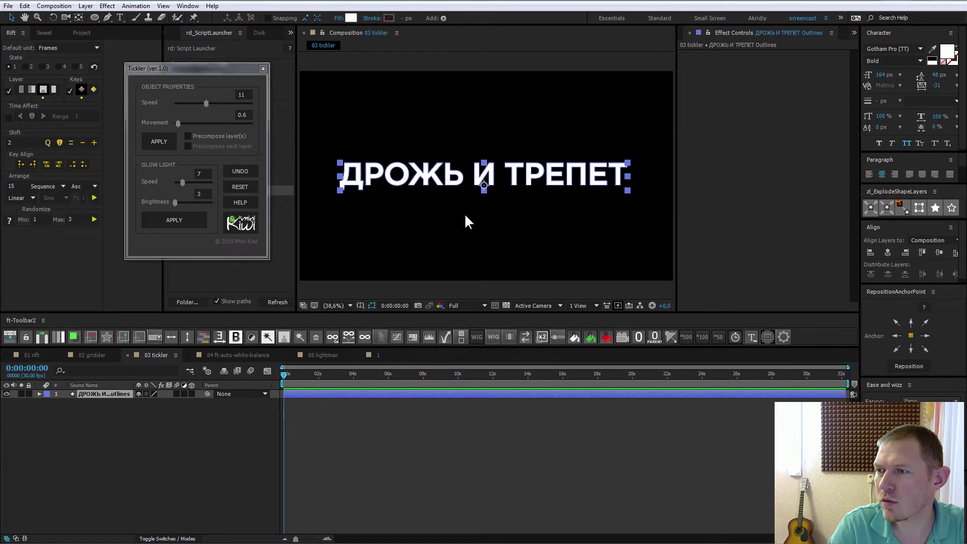
left_click(871, 208)
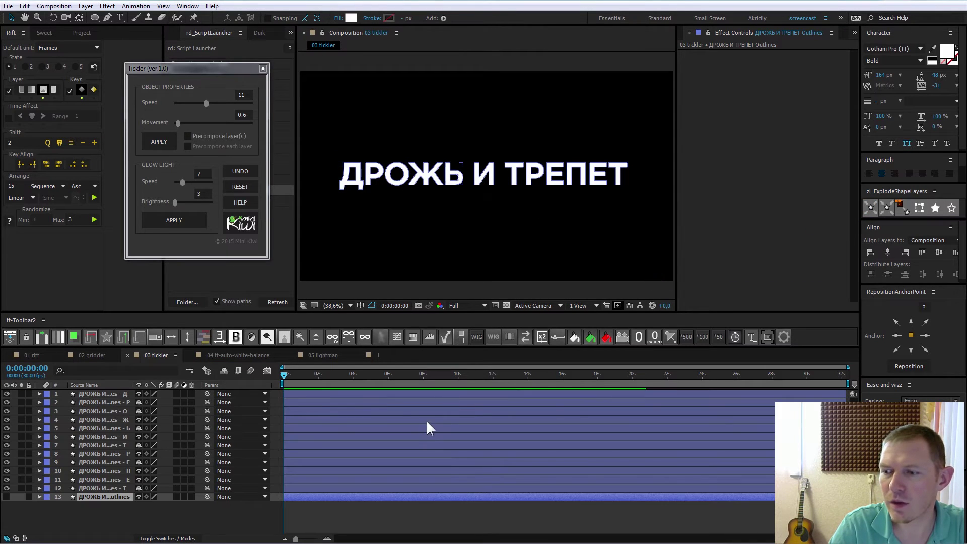
key("Delete")
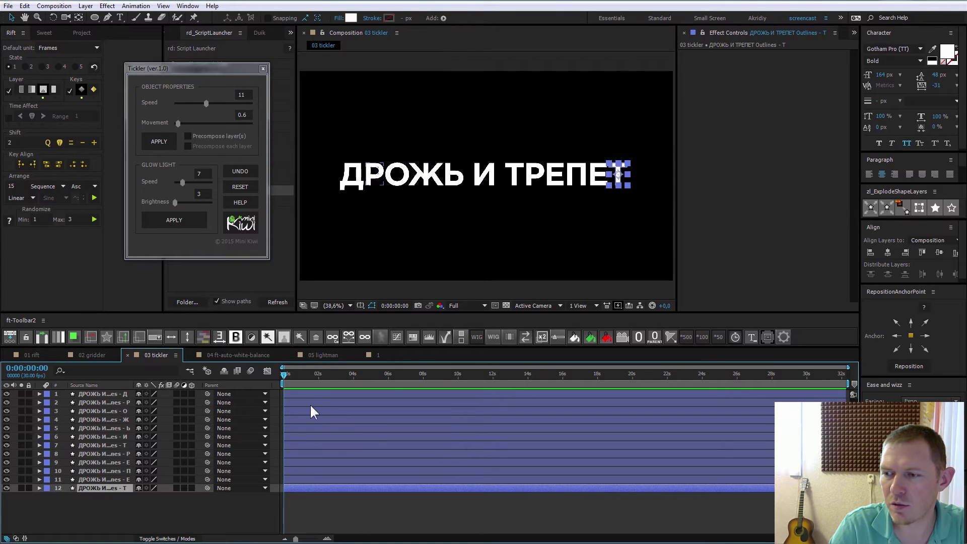
Apply Tickler jitter to all twelve letter layers and preview over a 3-second work area
key("ctrl+a")
left_click(158, 147)
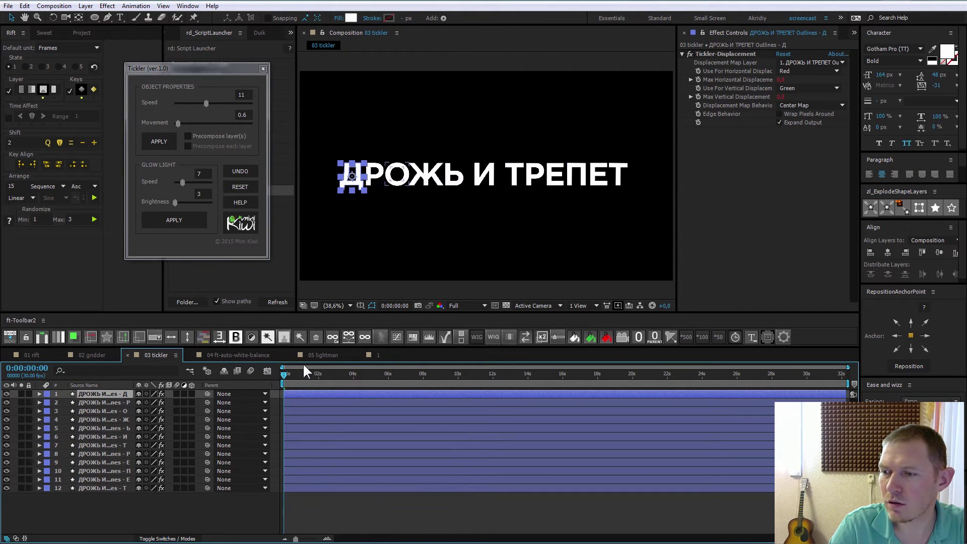
left_click_drag(303, 370, 336, 377)
key("n")
key("space")
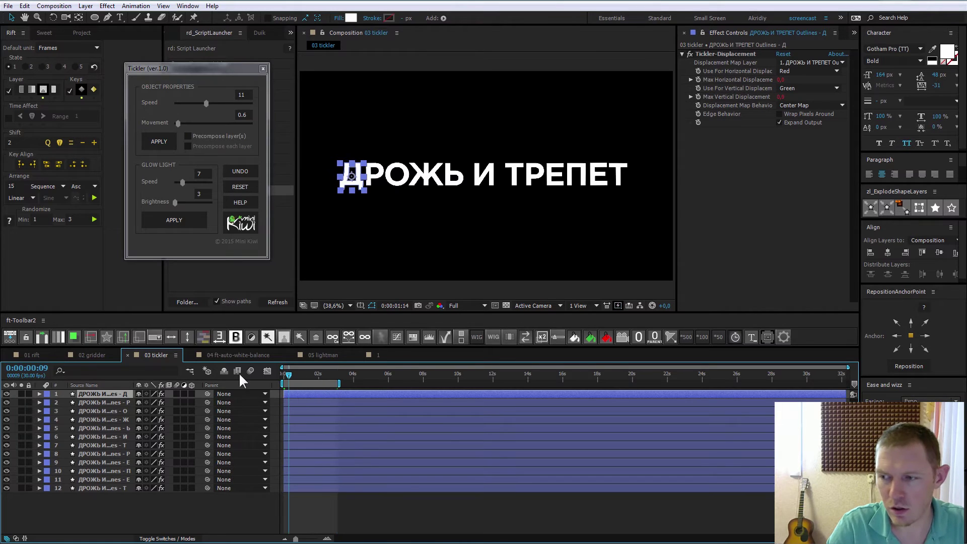
key("space")
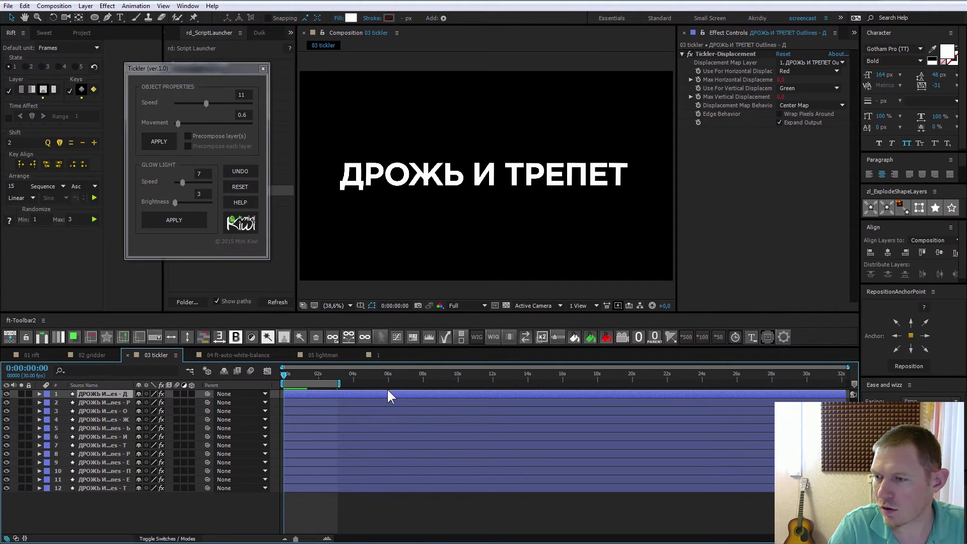
key("space")
scroll(435, 200, "up", 5)
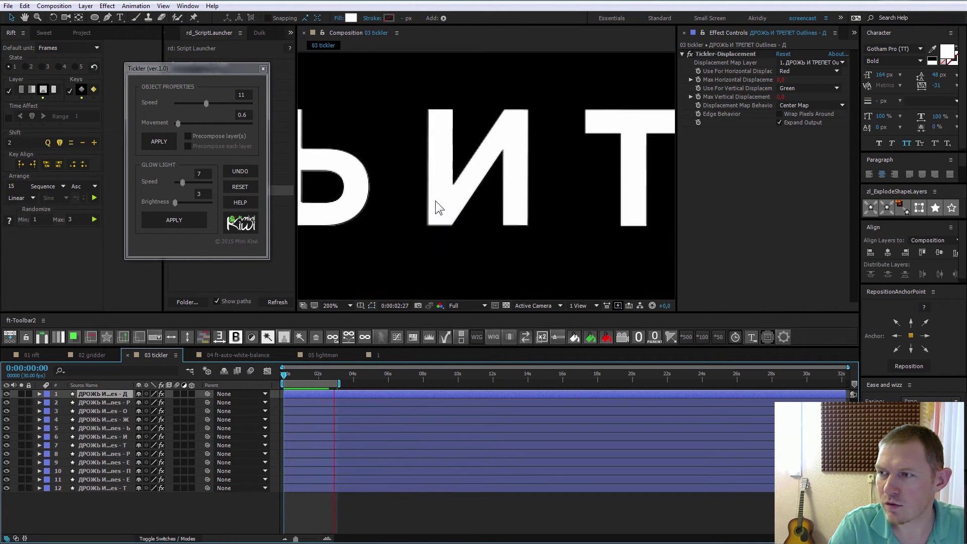
scroll(434, 198, "down", 2)
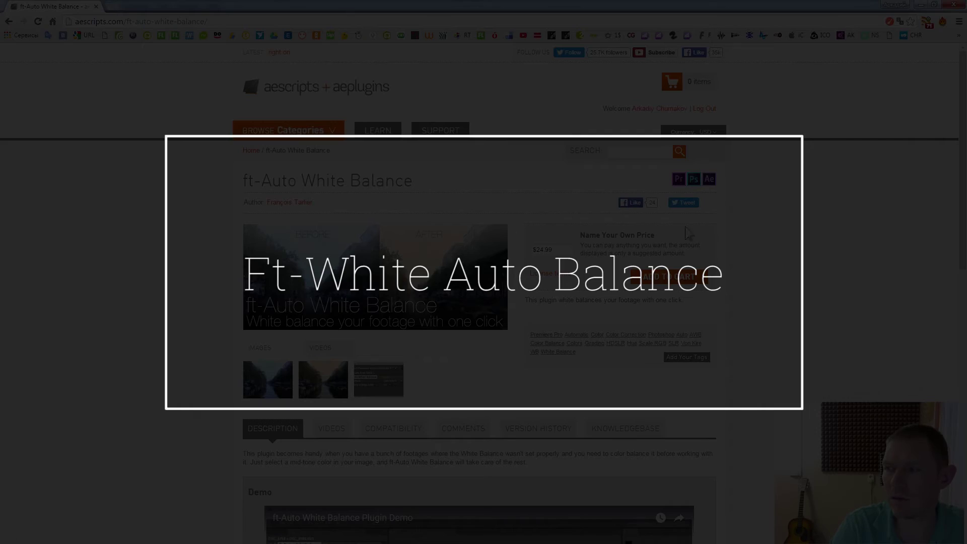
Scroll the ft-Auto White Balance page to its demo video and the Von Kire and Scale RGB methods
scroll(760, 261, "down", 2)
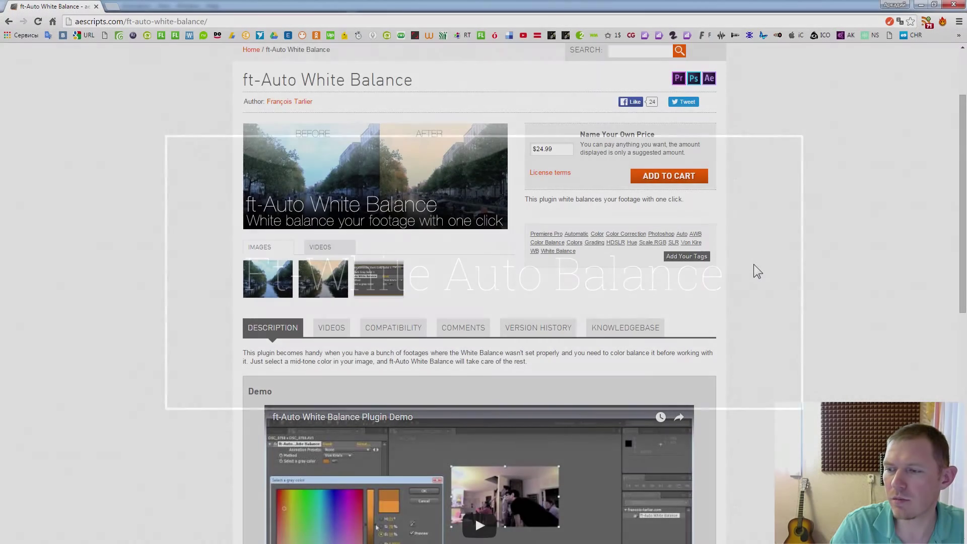
scroll(755, 264, "down", 2)
scroll(756, 264, "down", 2)
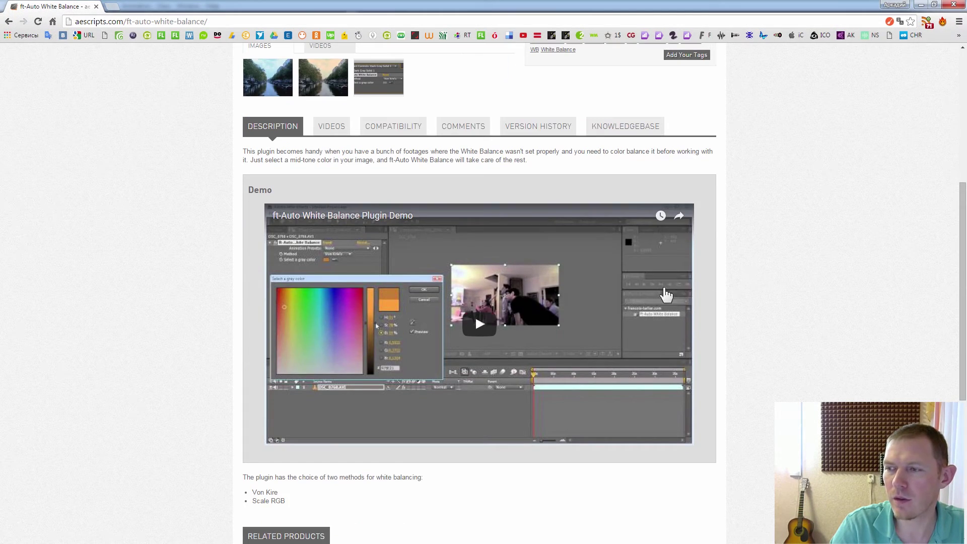
scroll(633, 301, "down", 2)
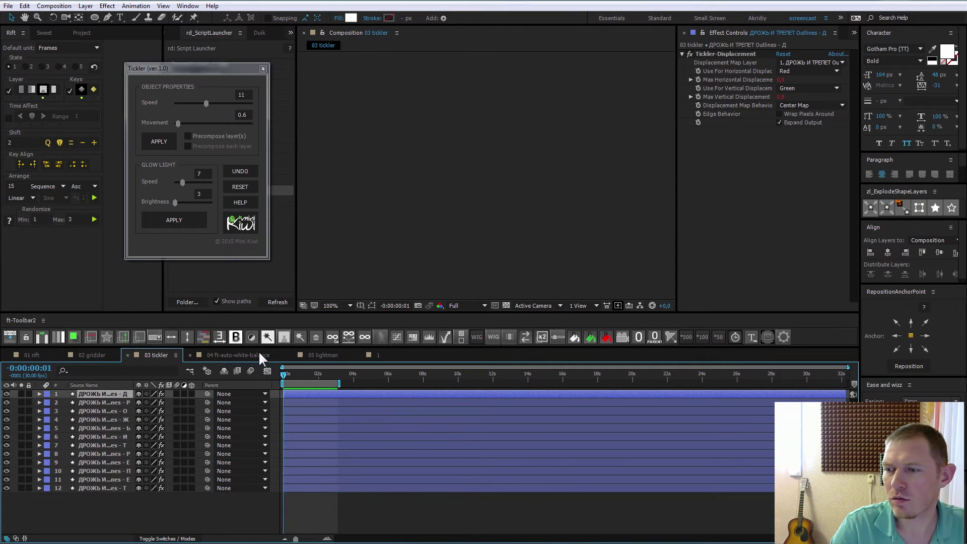
Switch to the 04 ft-auto-white-balance comp, close Tickler, and scale untitled-45.jpg to 40%
left_click(261, 355)
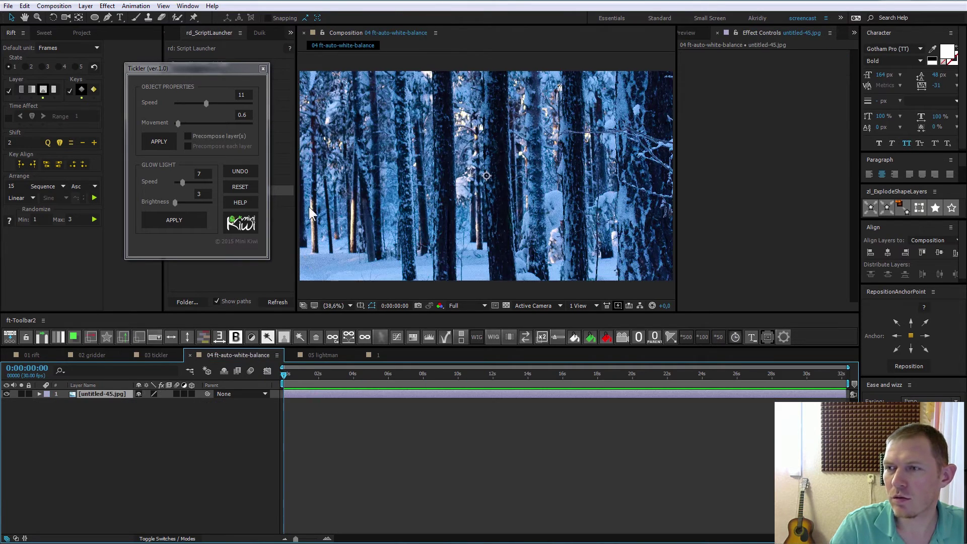
left_click(263, 68)
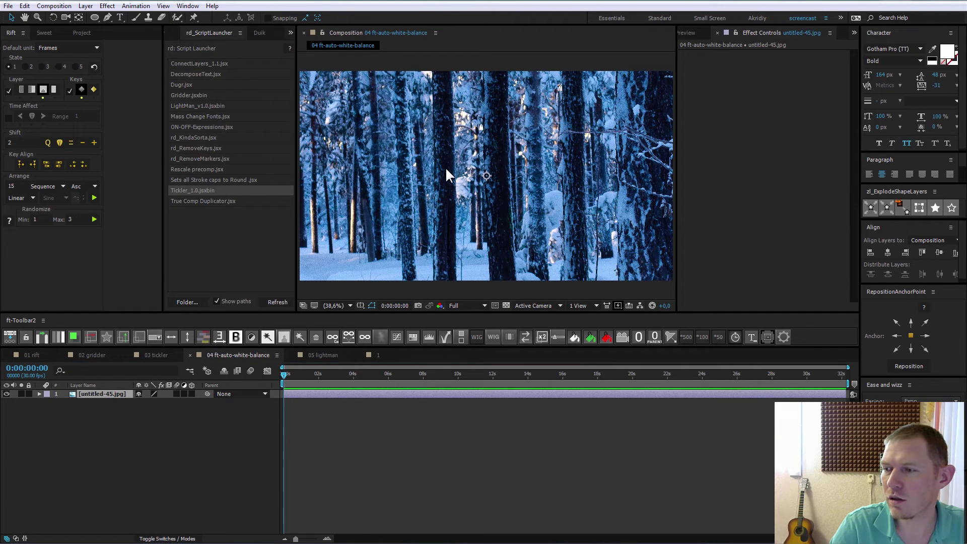
left_click(326, 393)
key("s")
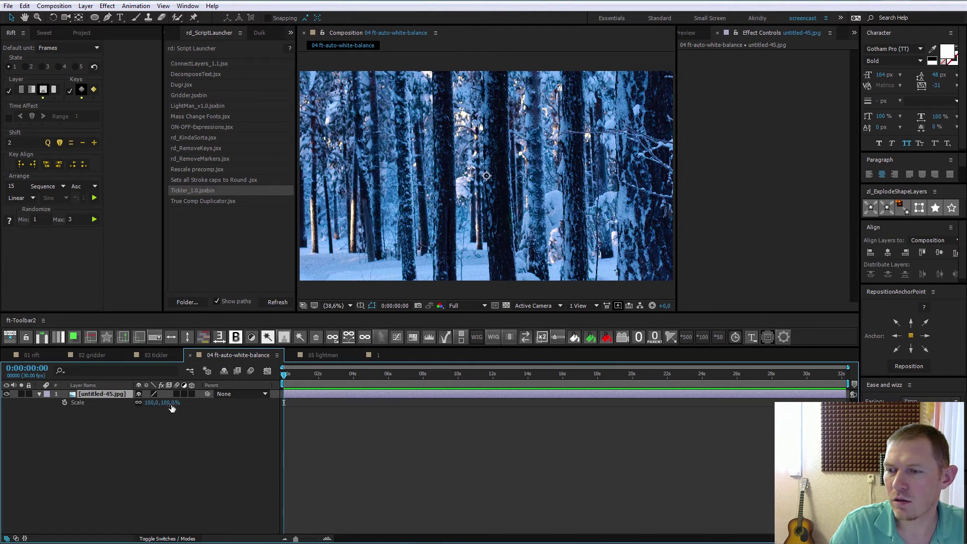
left_click_drag(172, 407, 140, 408)
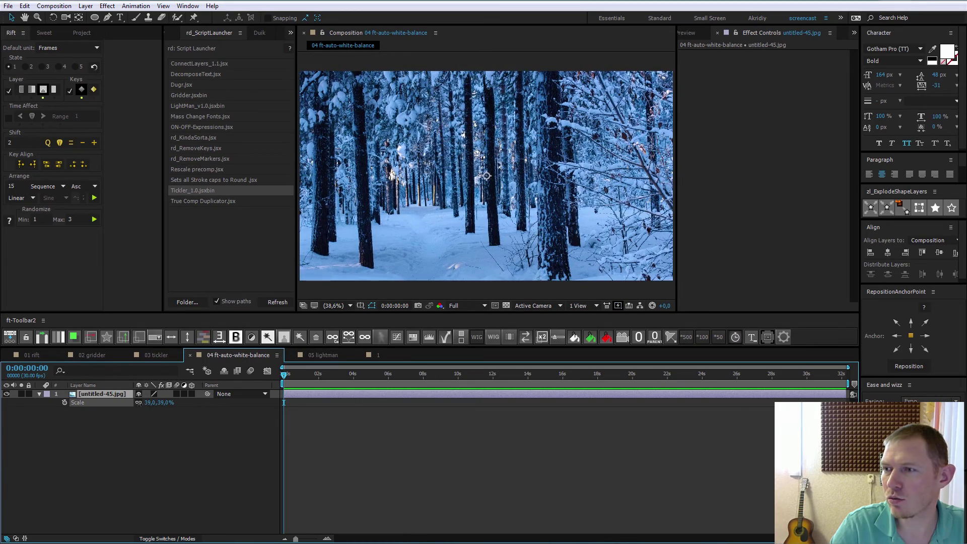
left_click_drag(151, 403, 229, 405)
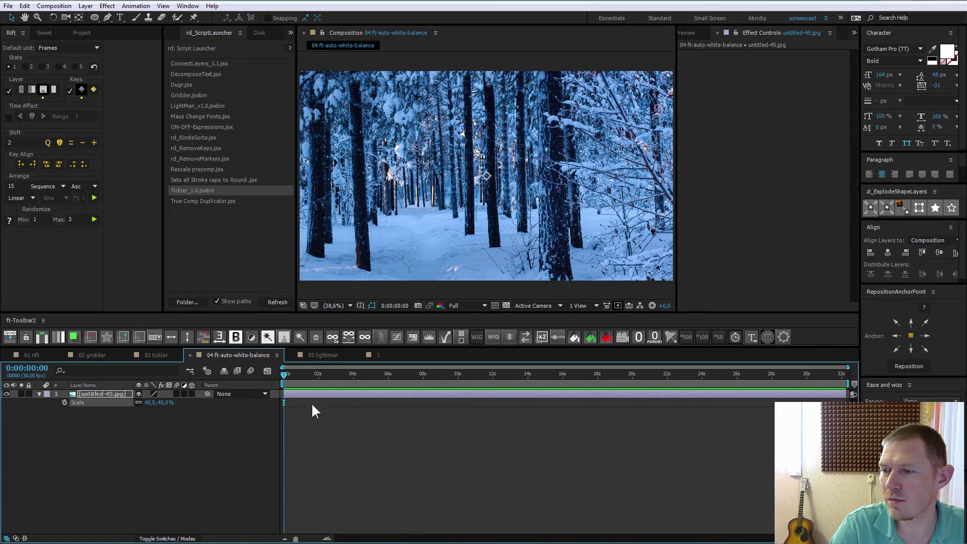
left_click(308, 402)
left_click(300, 394)
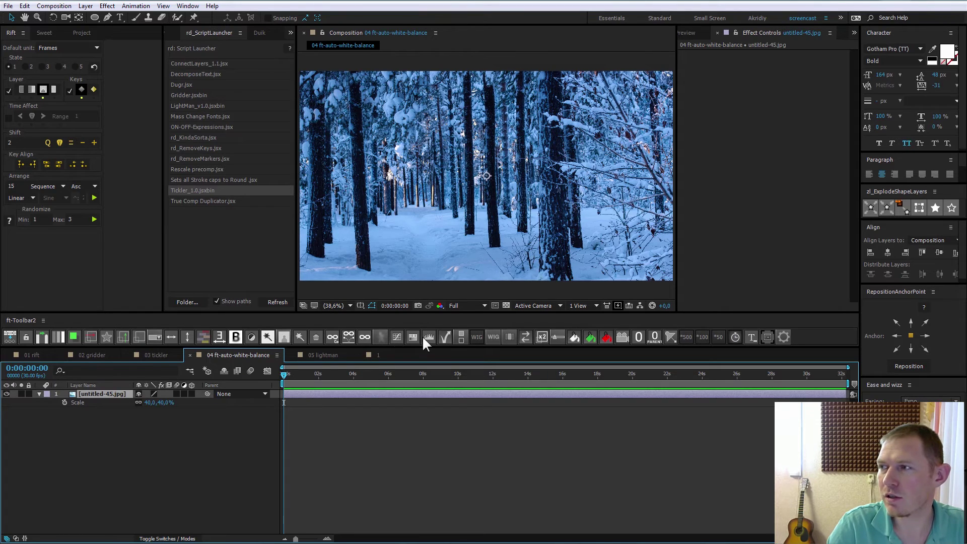
Search 'white' in Effects & Presets and drag ft-Auto White Balance onto the untitled-45.jpg layer
left_click(705, 89)
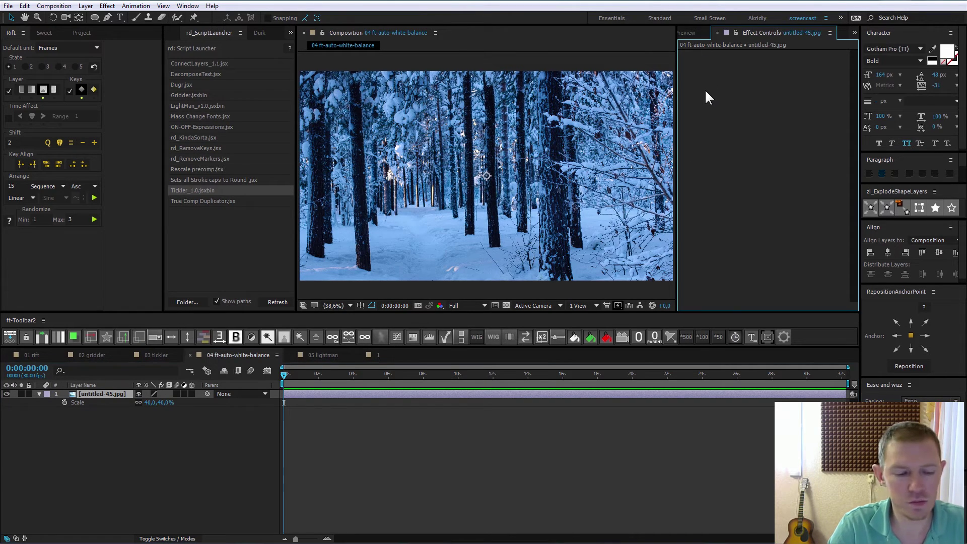
key("ctrl+5")
left_click(703, 46)
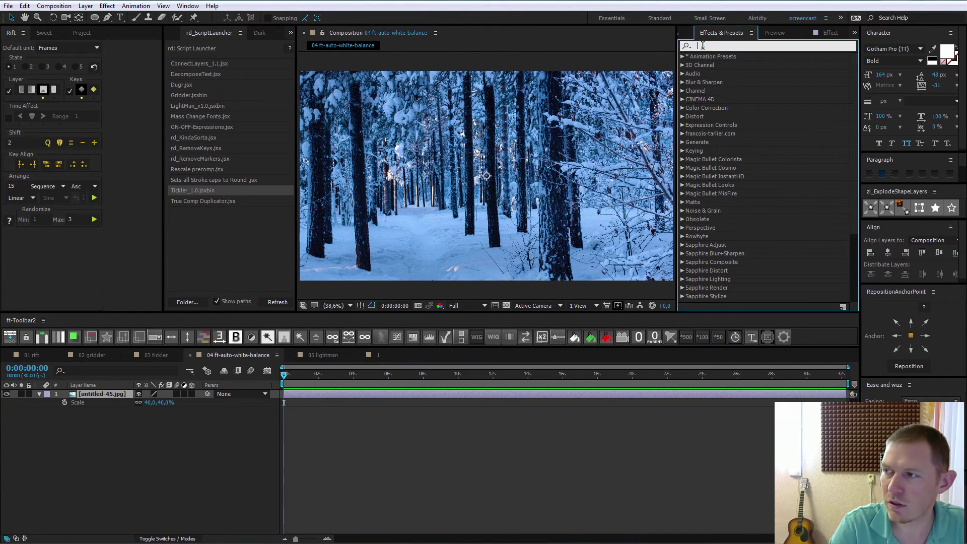
type("up")
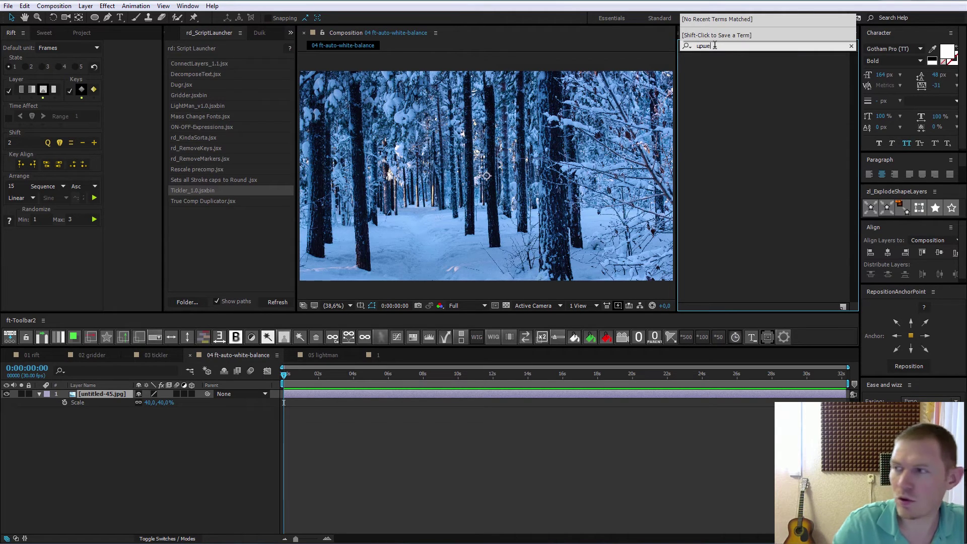
type("wey")
double_click(714, 46)
type("white")
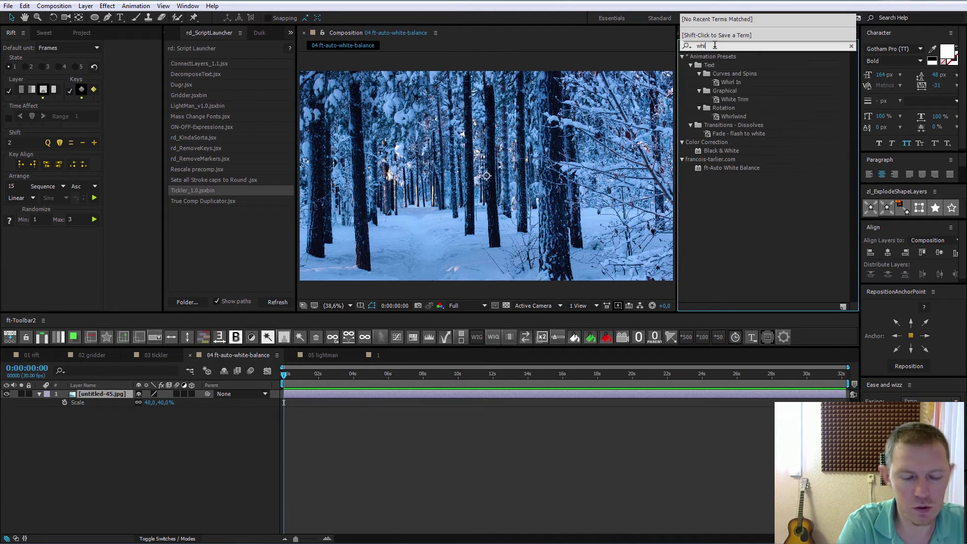
left_click(741, 135)
left_click_drag(740, 134, 519, 207)
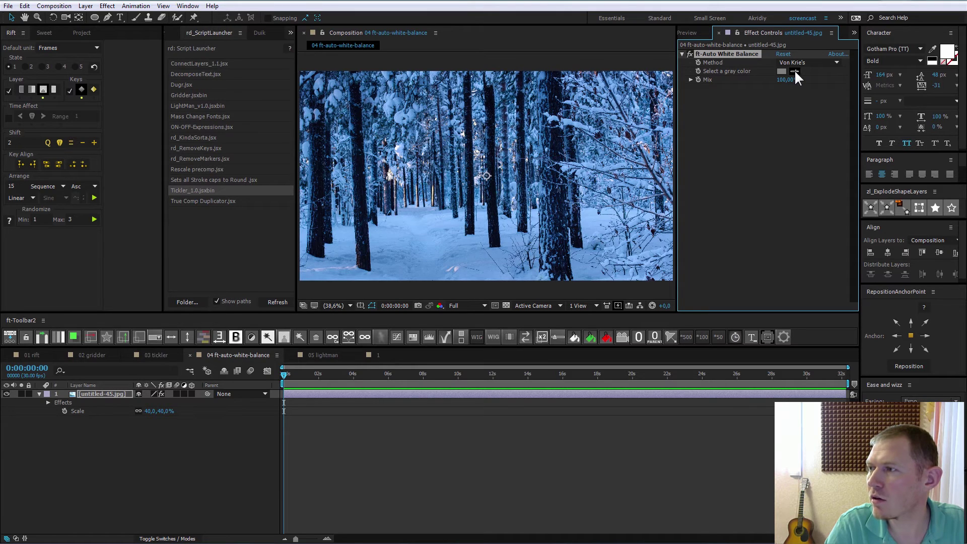
Try several blue shades as the gray color in the color picker, then discard the changes
left_click(388, 230)
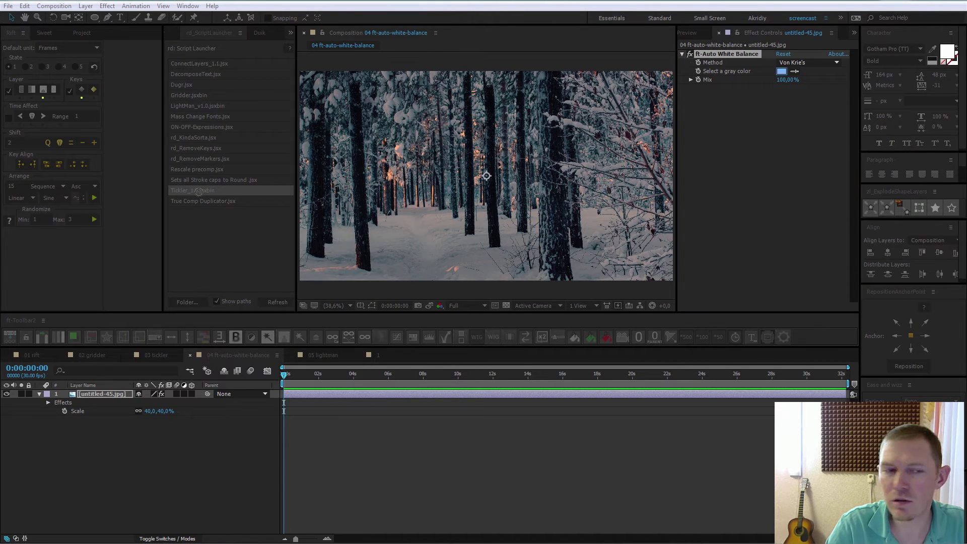
left_click(781, 71)
left_click_drag(171, 111, 115, 96)
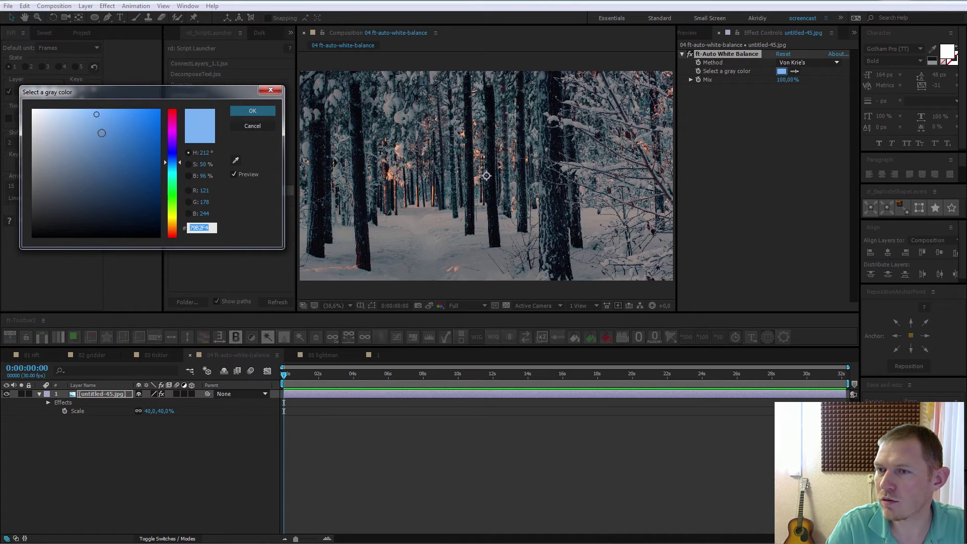
left_click(104, 141)
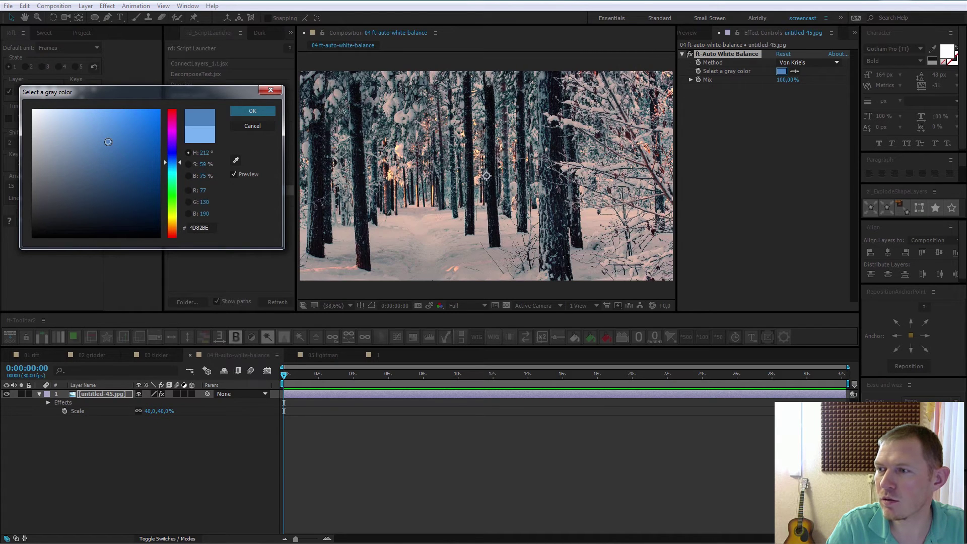
left_click(111, 147)
left_click(110, 159)
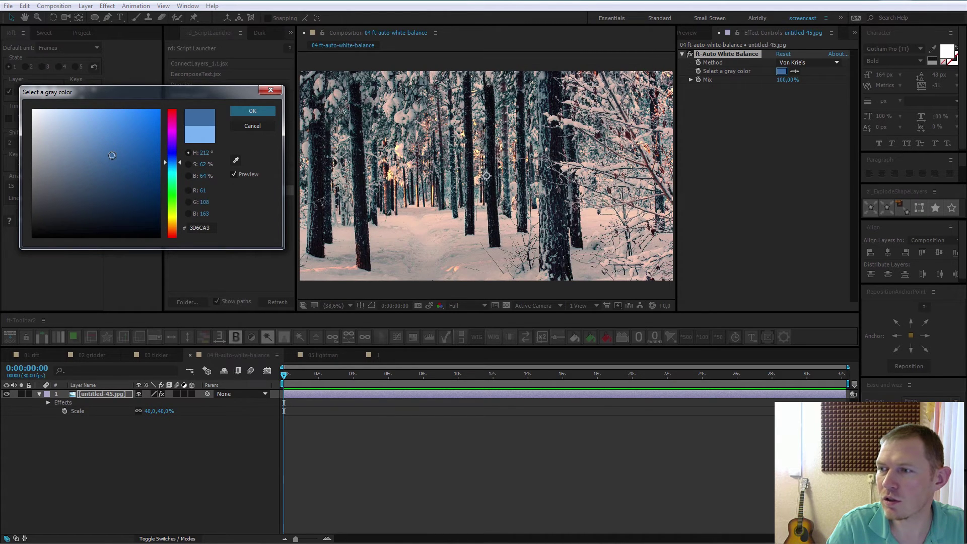
left_click(117, 159)
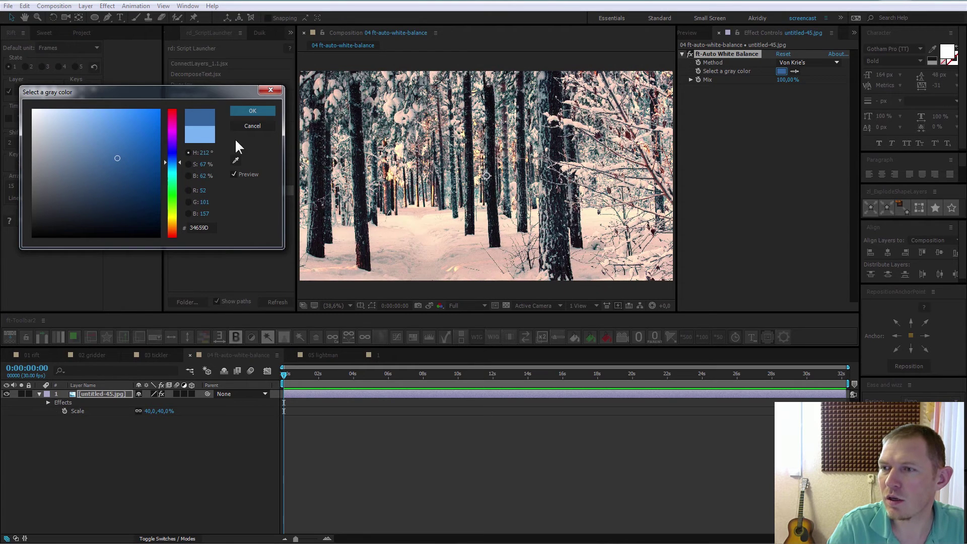
left_click(254, 126)
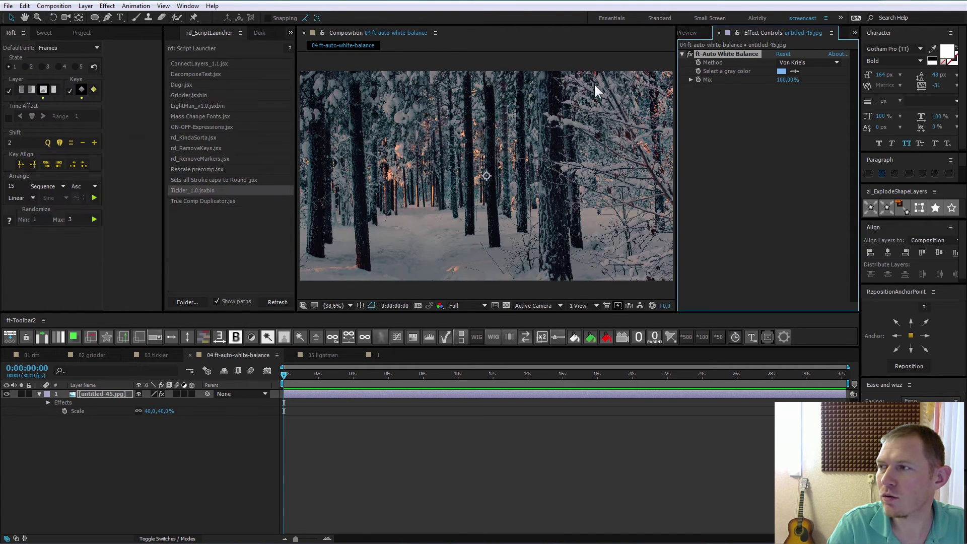
Use the gray-color eyedropper to sample the snowy ground as the neutral reference
left_click(794, 72)
left_click(389, 231)
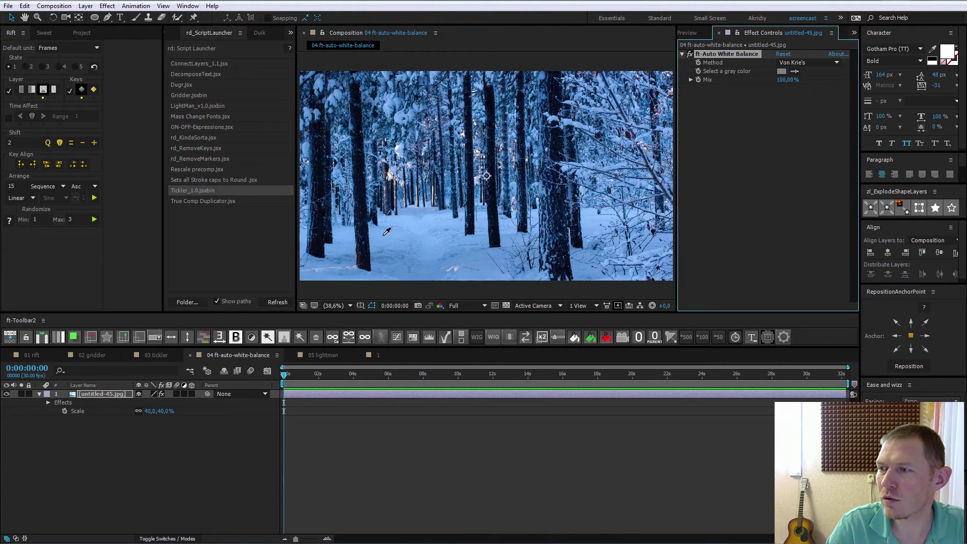
left_click(794, 71)
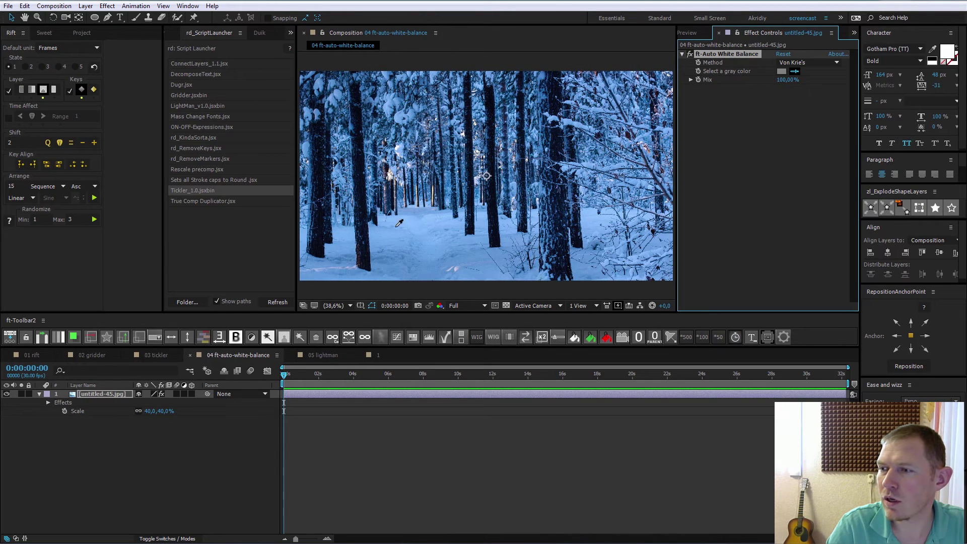
left_click(383, 234)
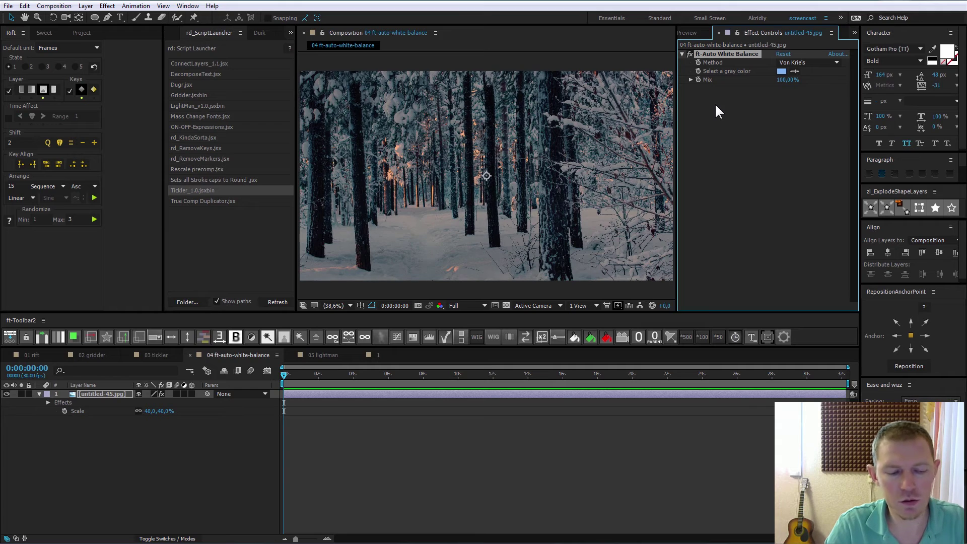
Apply an Exposure effect to the forest photo and set Exposure to 2.00
key("ctrl+5")
type("ex")
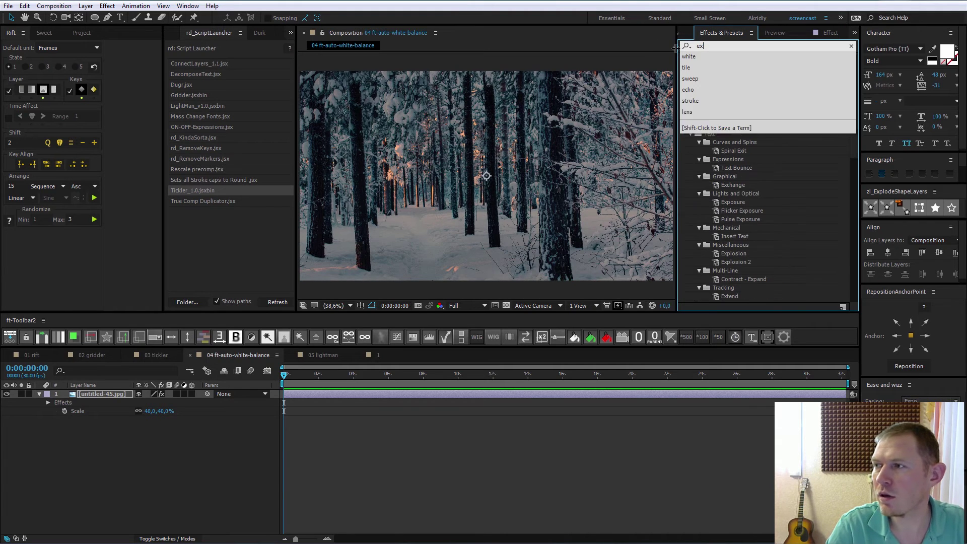
type("pos")
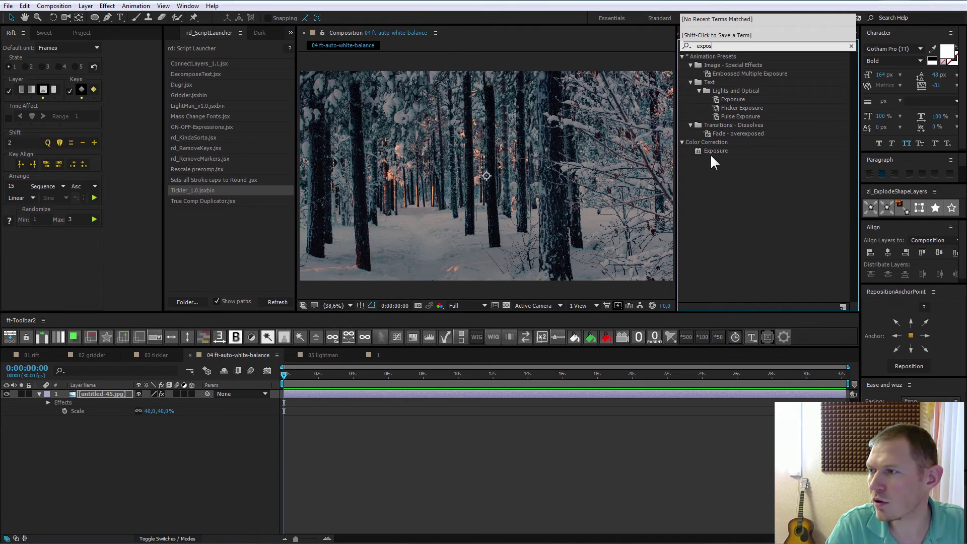
double_click(714, 150)
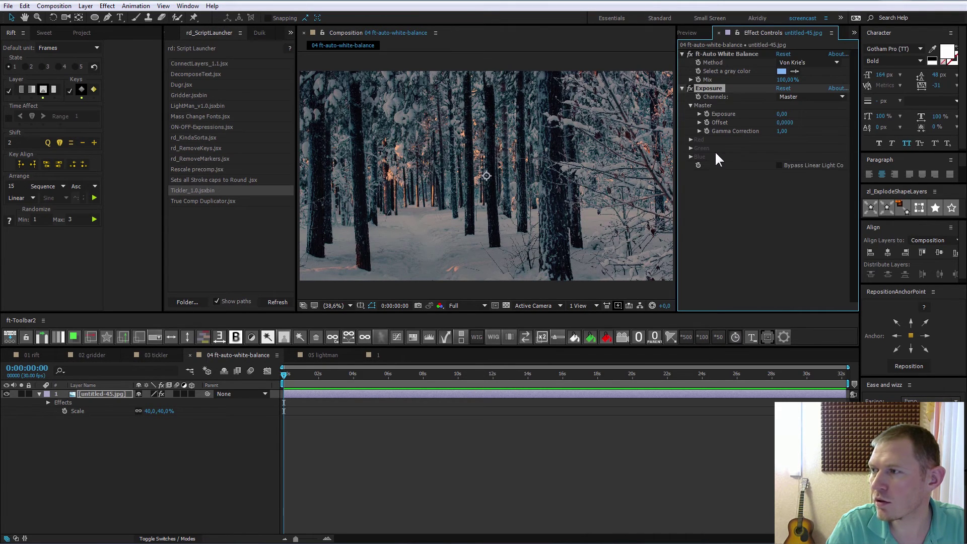
left_click(809, 117)
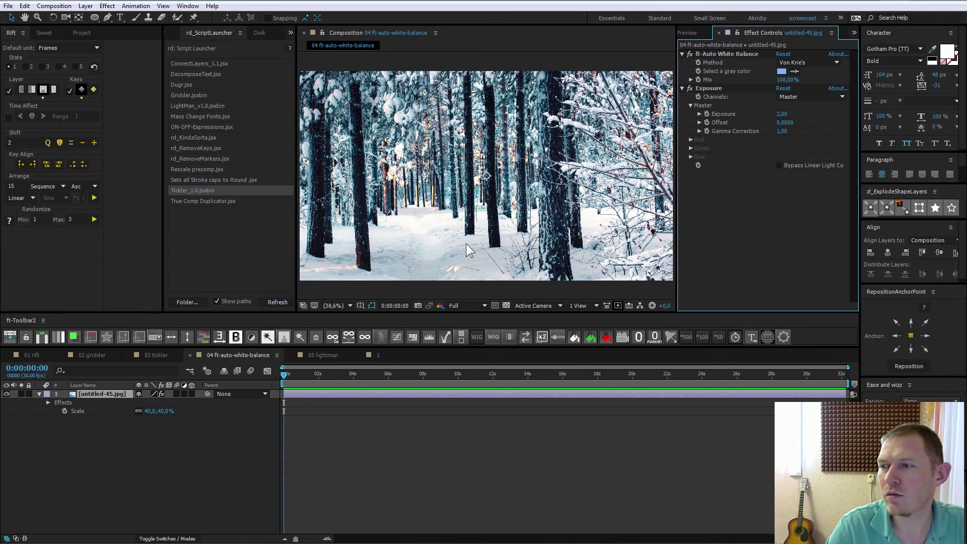
Inspect the brightened photo at 100% zoom, then duplicate the photo layer
scroll(466, 243, "up", 4)
key("h")
left_click_drag(511, 170, 503, 211)
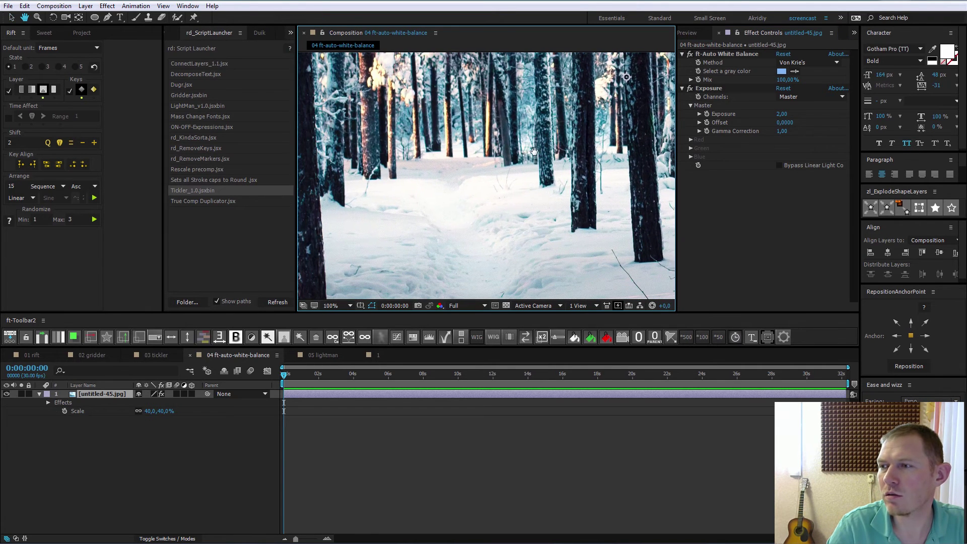
scroll(503, 206, "down", 2)
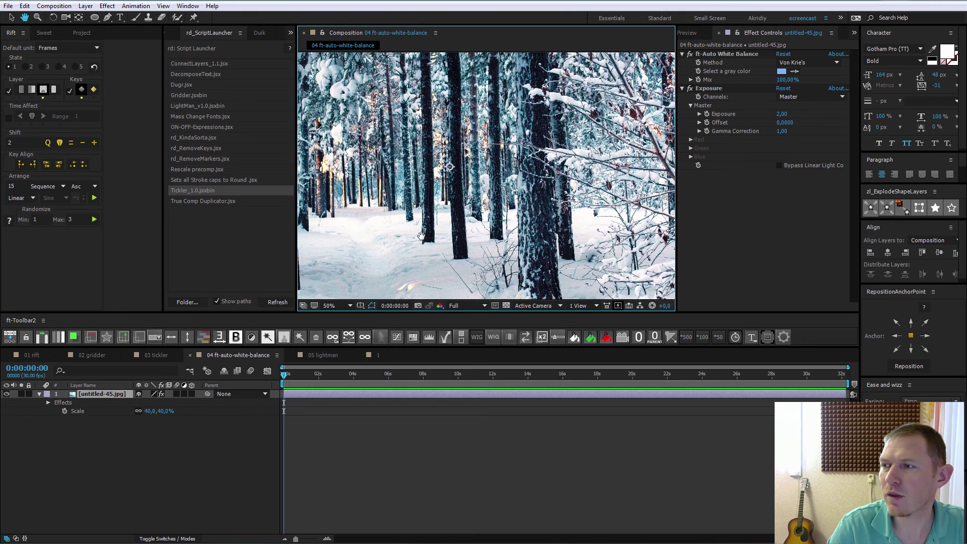
key("v")
key("ctrl+grave")
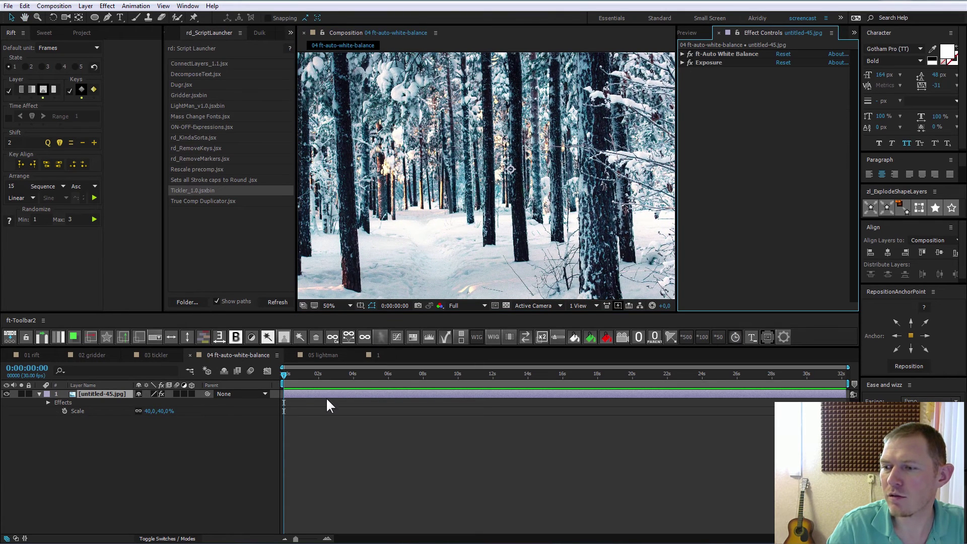
key("ctrl+d")
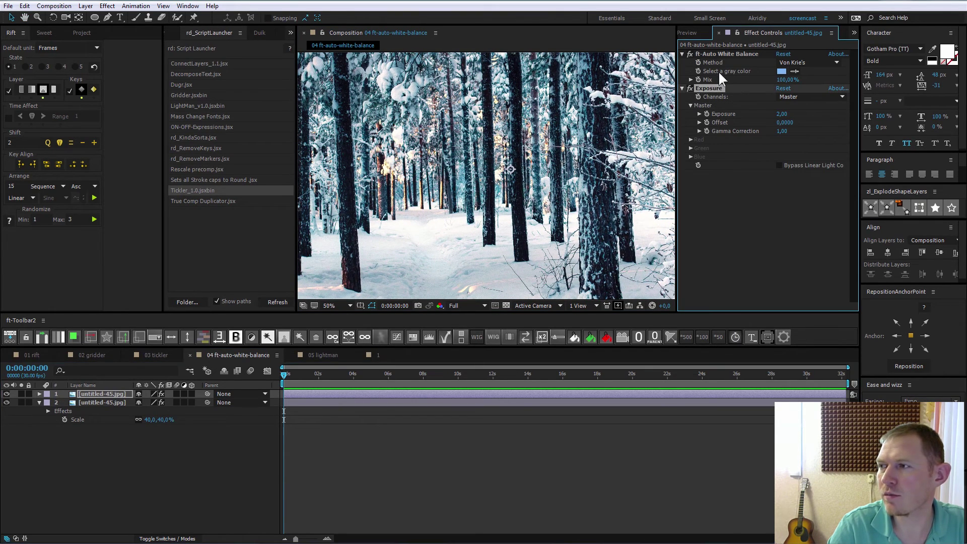
Delete all effects from the top copy of the forest photo
left_click(711, 52)
key("ctrl+a")
key("Delete")
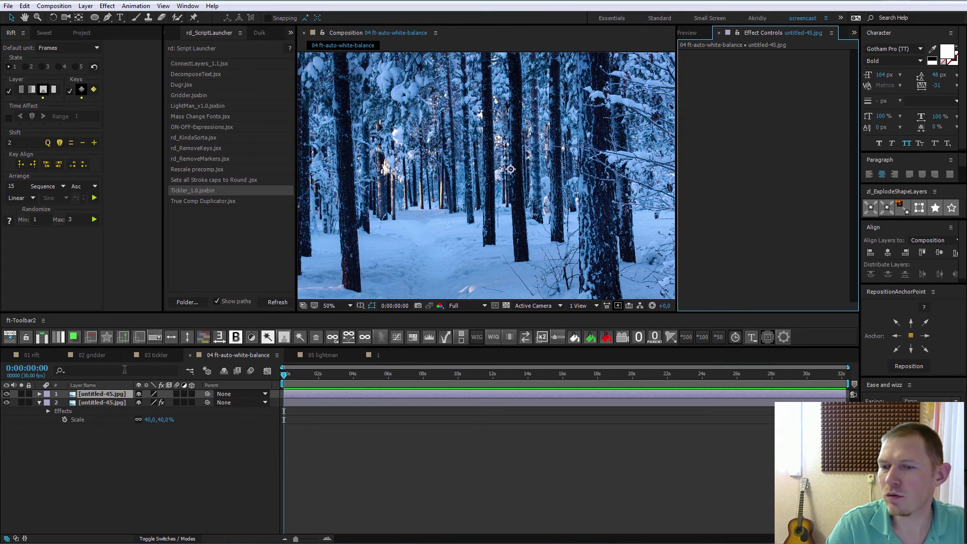
Toggle the top copy's visibility to compare ungraded and graded versions, leaving the graded one showing
left_click(6, 394)
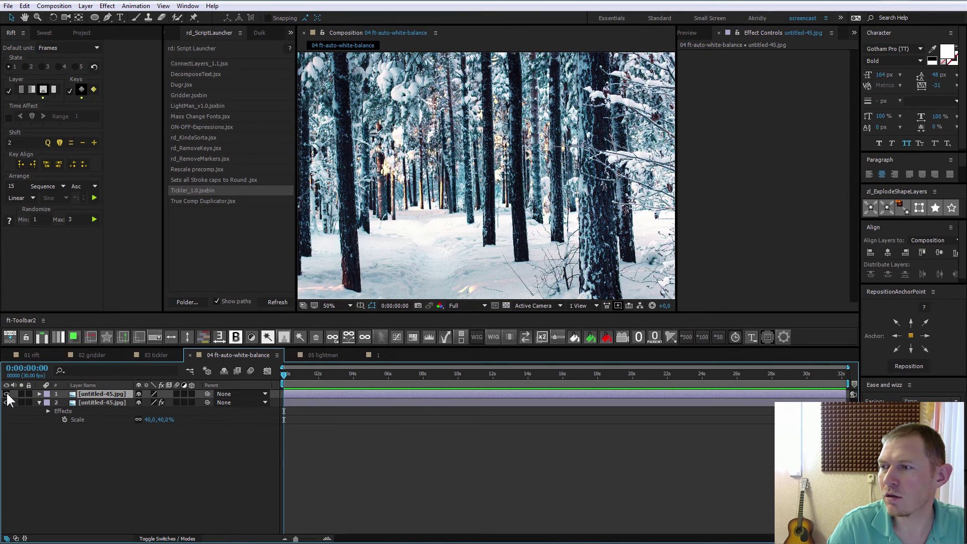
left_click(7, 394)
left_click(6, 394)
left_click(7, 394)
left_click(7, 394)
left_click(6, 394)
left_click(6, 393)
left_click(7, 394)
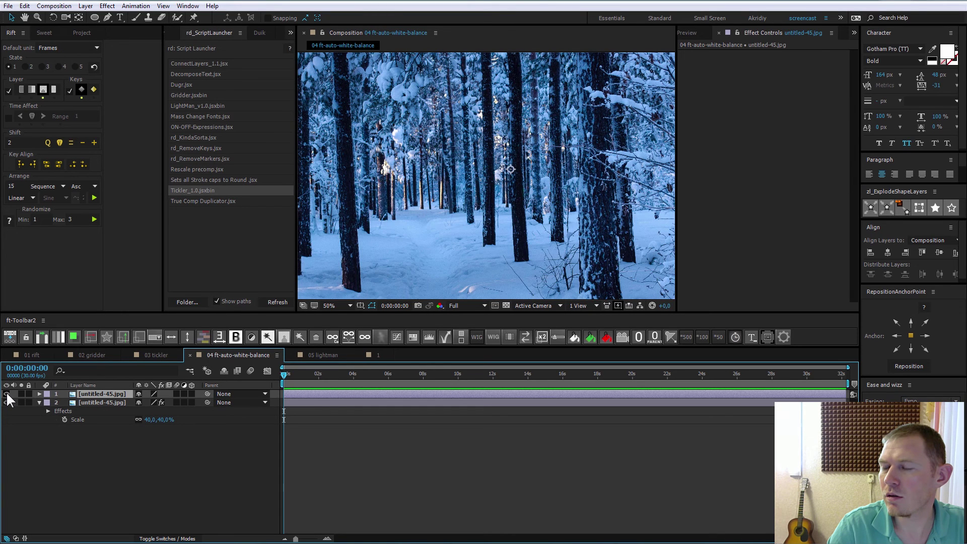
left_click(7, 394)
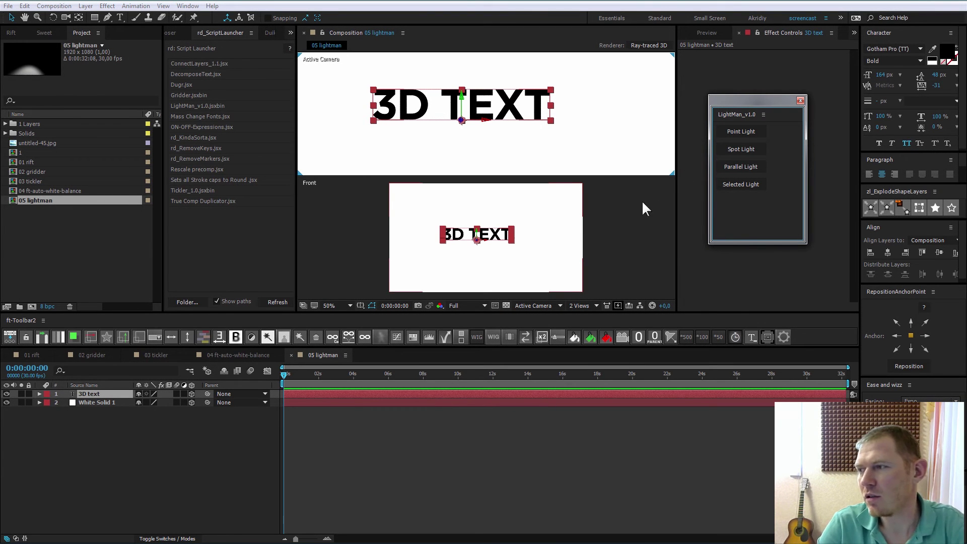
Select White Solid 1, activate the camera view, and add a LightMan Spot Light with LookThru camera
left_click(471, 448)
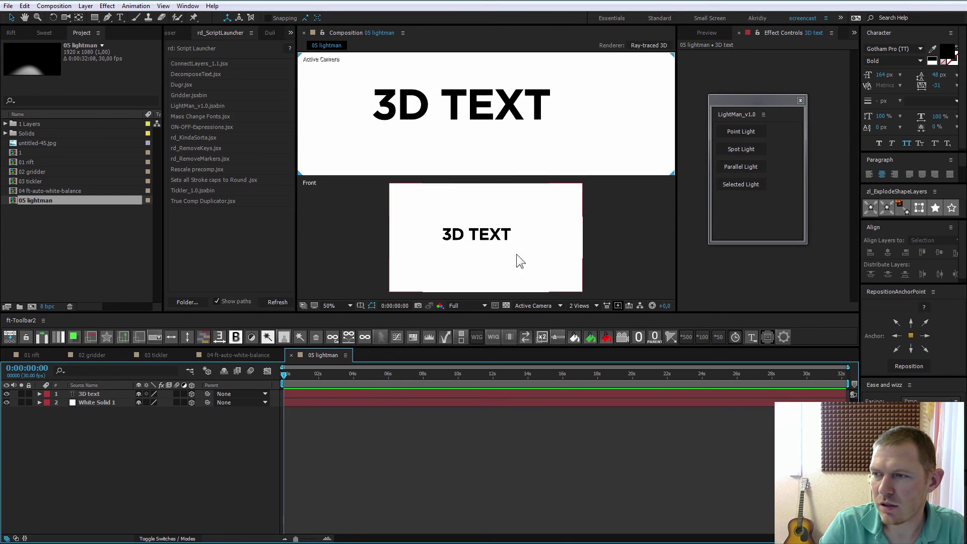
left_click(529, 135)
key("comma")
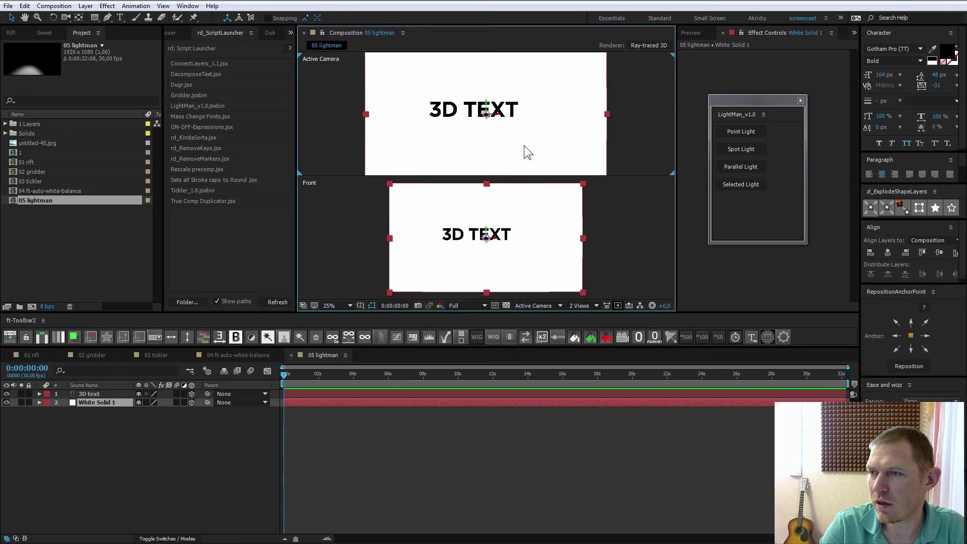
key("comma")
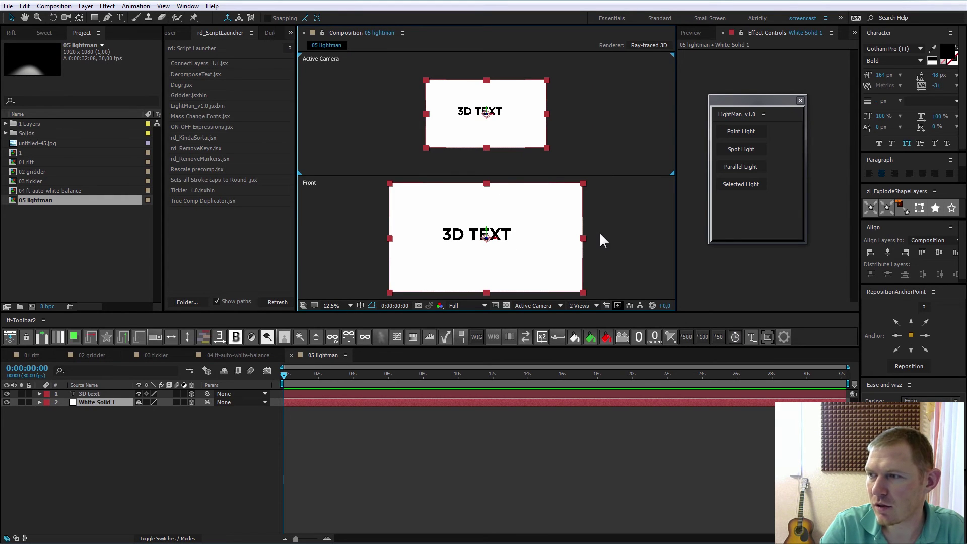
left_click(601, 235)
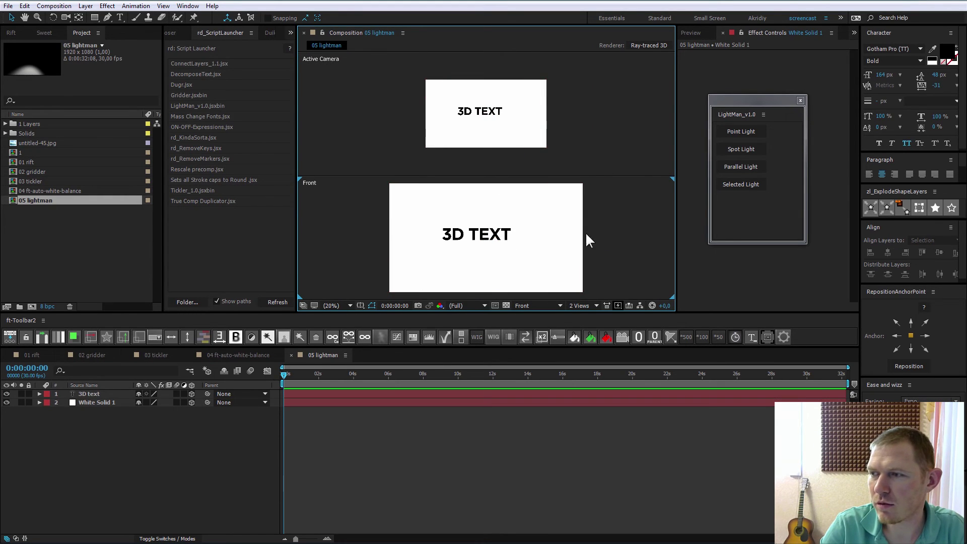
left_click(564, 134)
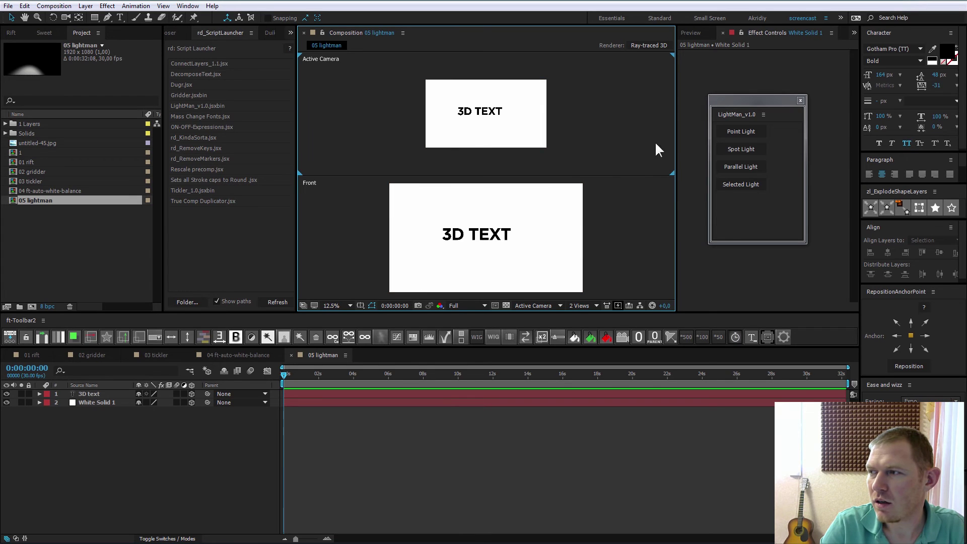
left_click(734, 147)
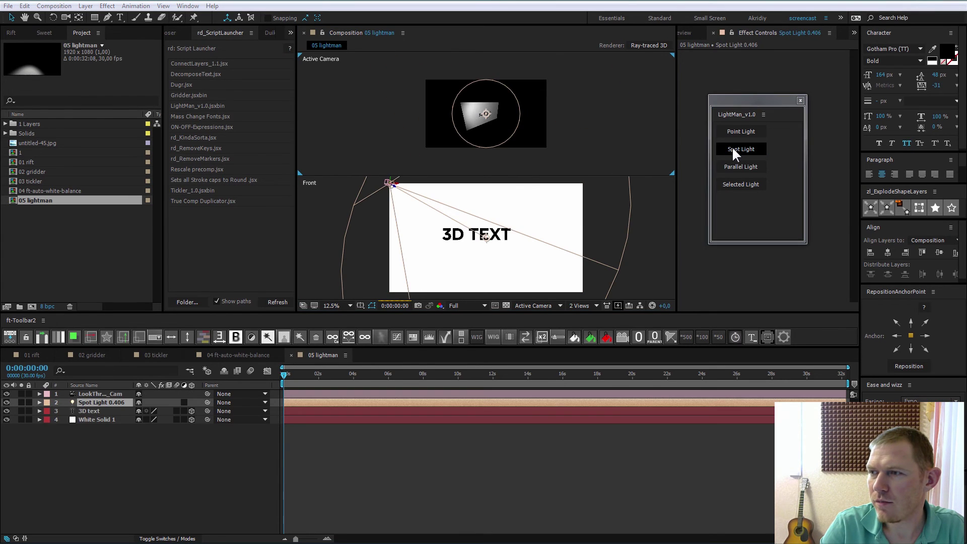
key("period")
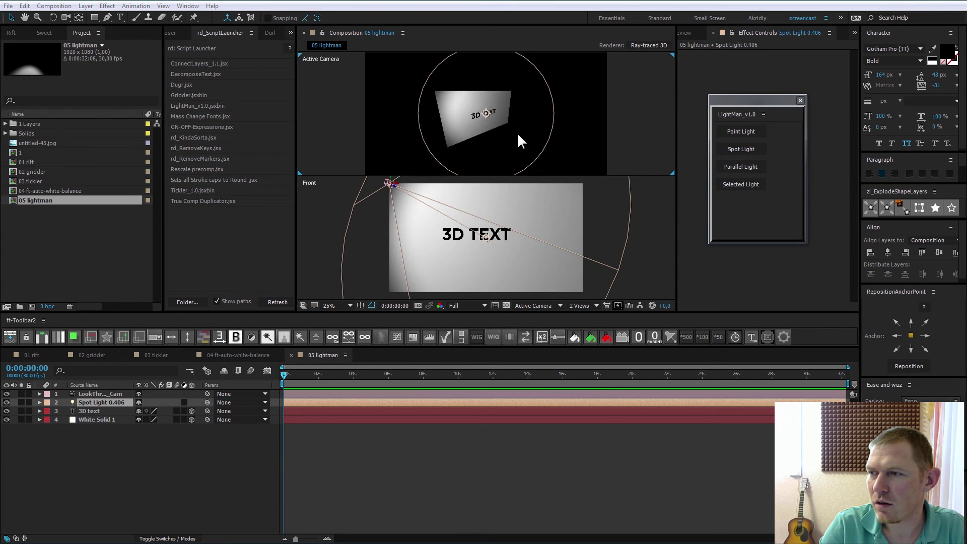
Orbit the LookThru camera to re-aim the spotlight onto the white backdrop behind 3D TEXT
left_click(110, 394)
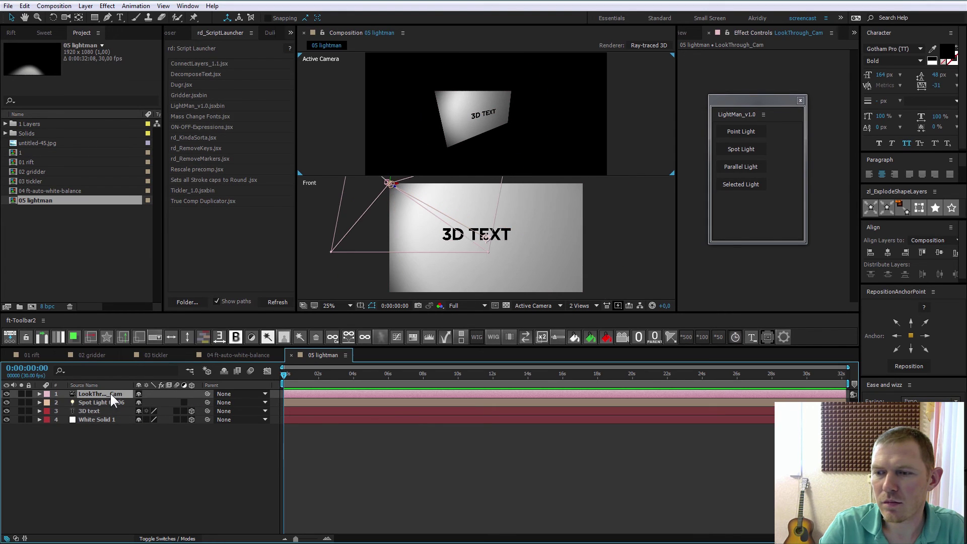
left_click(54, 17)
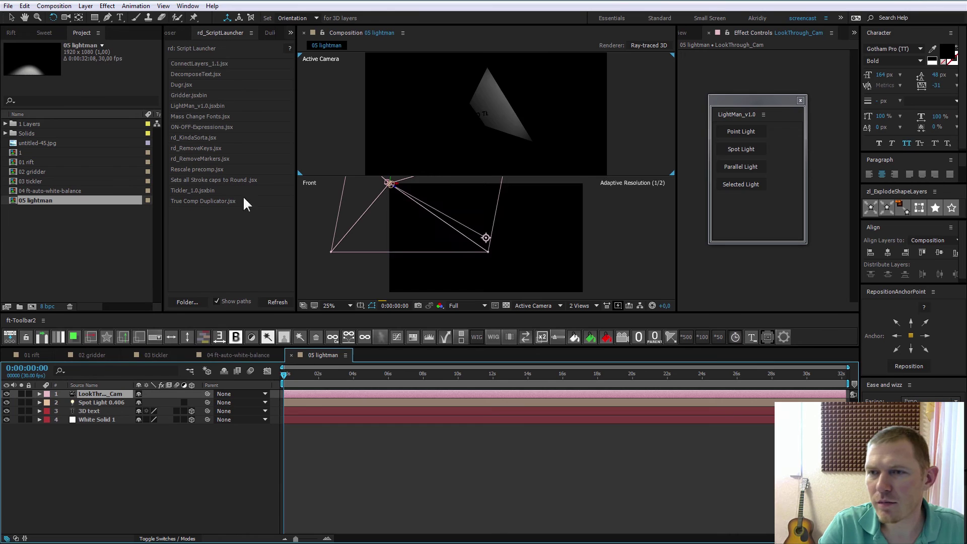
left_click(66, 17)
left_click_drag(460, 125, 485, 115)
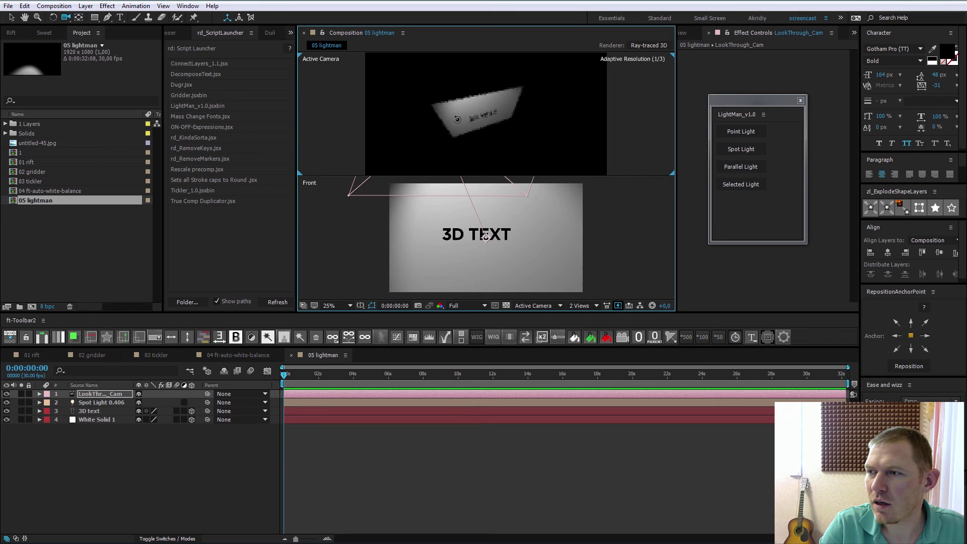
left_click_drag(480, 116, 481, 109)
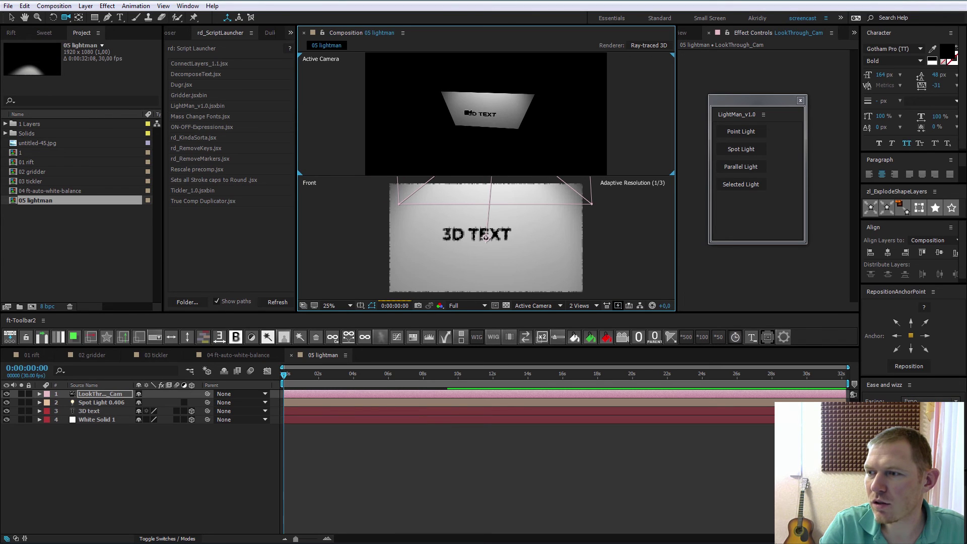
mouse_move(469, 113)
left_mouse_down()
mouse_move(465, 121)
mouse_move(476, 109)
left_mouse_up()
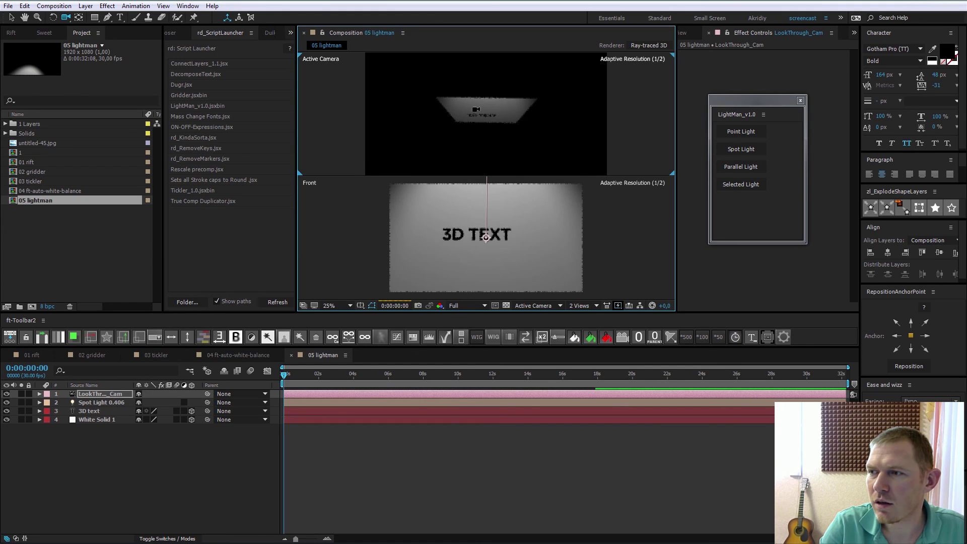
mouse_move(487, 145)
left_mouse_down()
mouse_move(476, 113)
mouse_move(482, 121)
mouse_move(488, 108)
left_mouse_up()
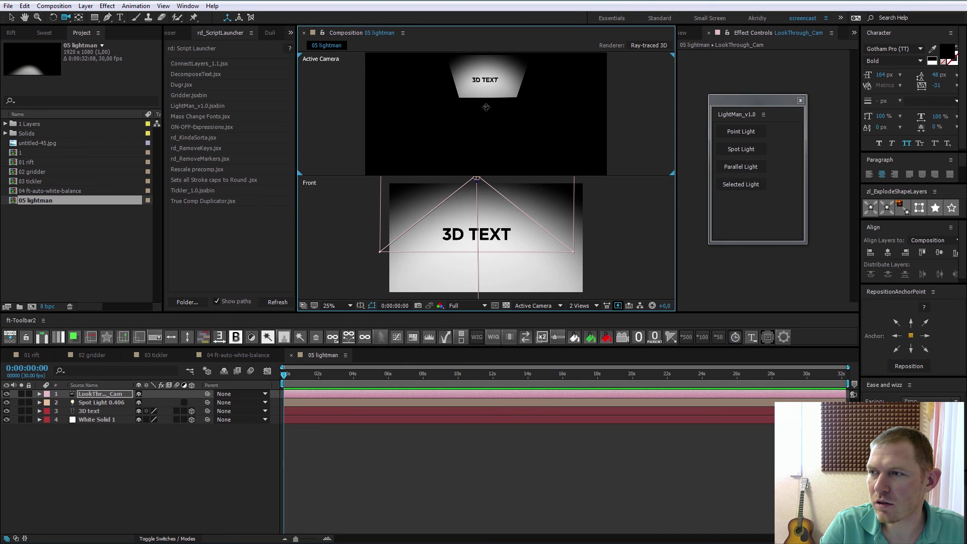
left_click_drag(488, 106, 487, 120)
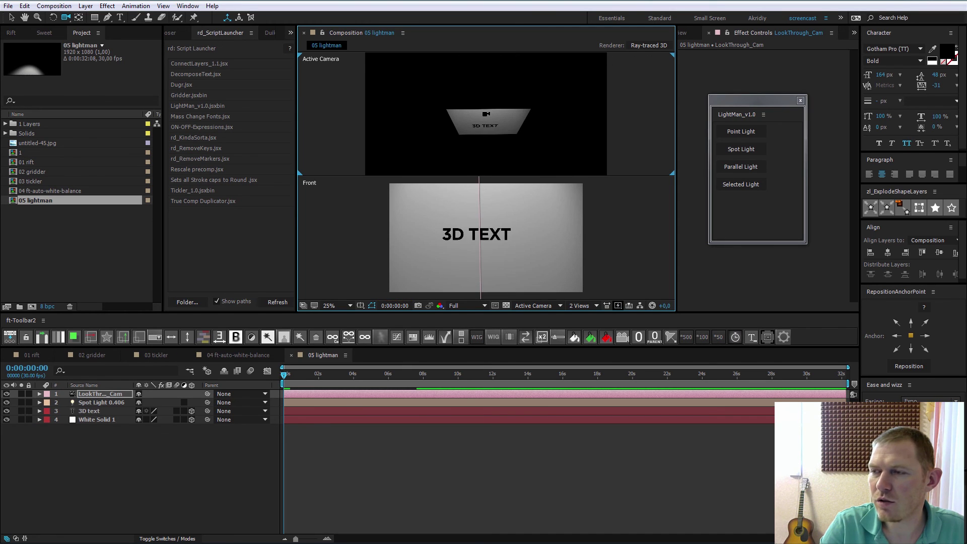
mouse_move(486, 114)
left_mouse_down()
mouse_move(482, 105)
mouse_move(489, 117)
left_mouse_up()
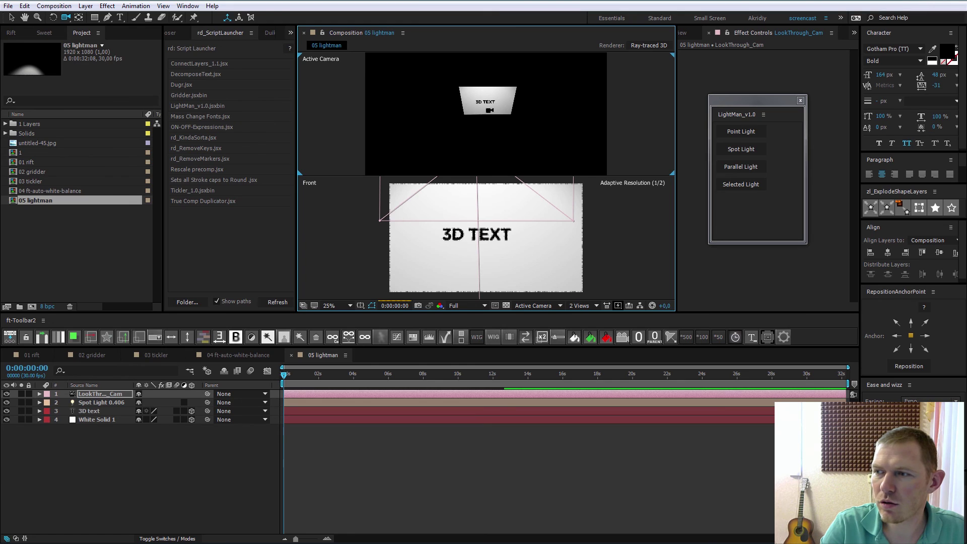